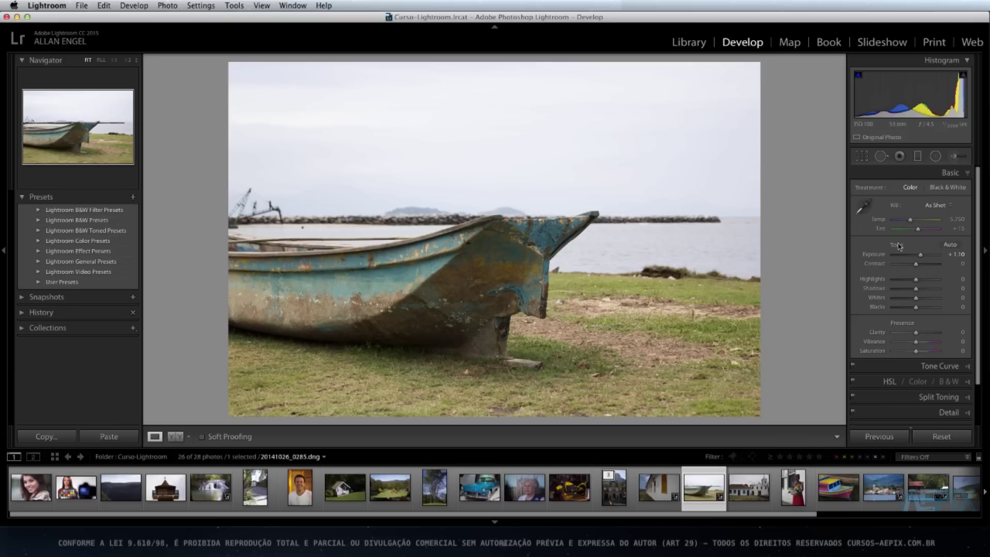
# - Undo the last exposure change and start a new Adjustment Brush mask with brush A active
pyautogui.press('super+z')
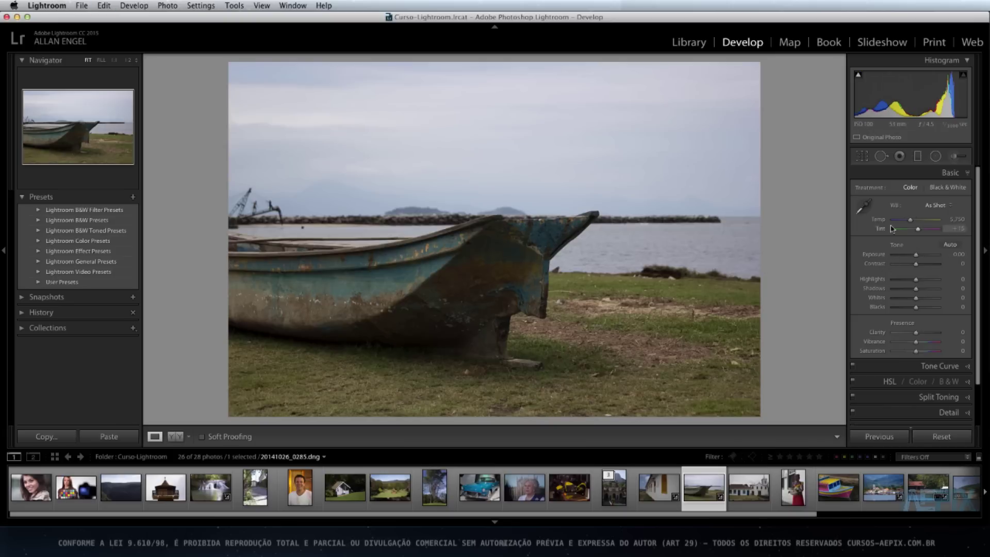
pyautogui.click(957, 156)
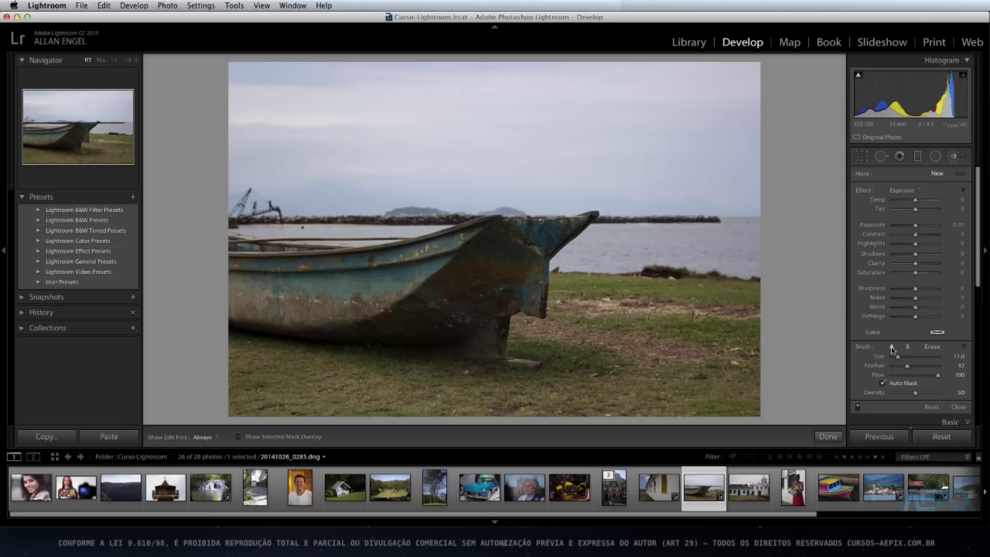
pyautogui.click(908, 348)
pyautogui.click(907, 348)
pyautogui.click(892, 348)
pyautogui.click(908, 347)
pyautogui.click(893, 347)
# - Configure brush A with size 14, feather 41 and density 100, and set its exposure effect to 2.10
pyautogui.moveTo(898, 359); pyautogui.dragTo(901, 357)
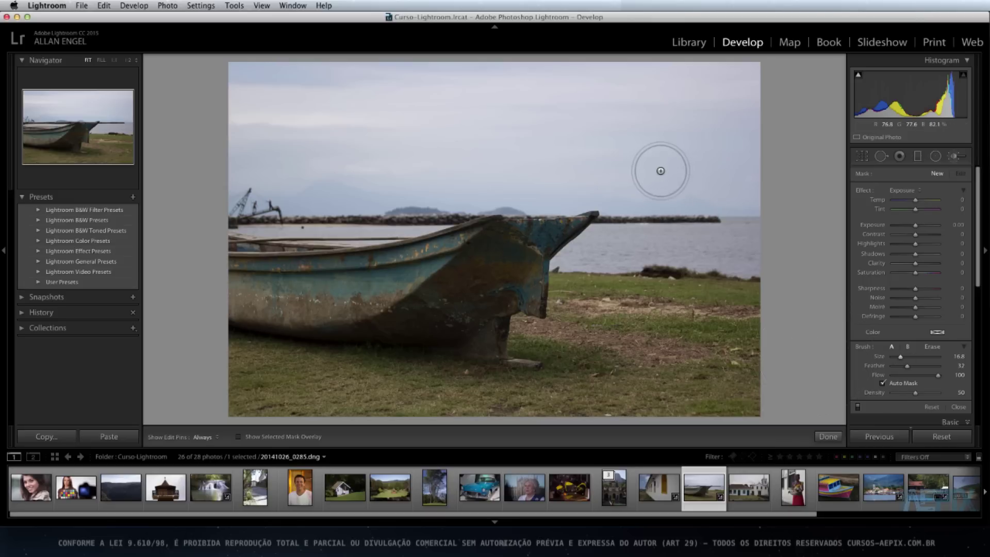
pyautogui.scroll(6, 649, 184)
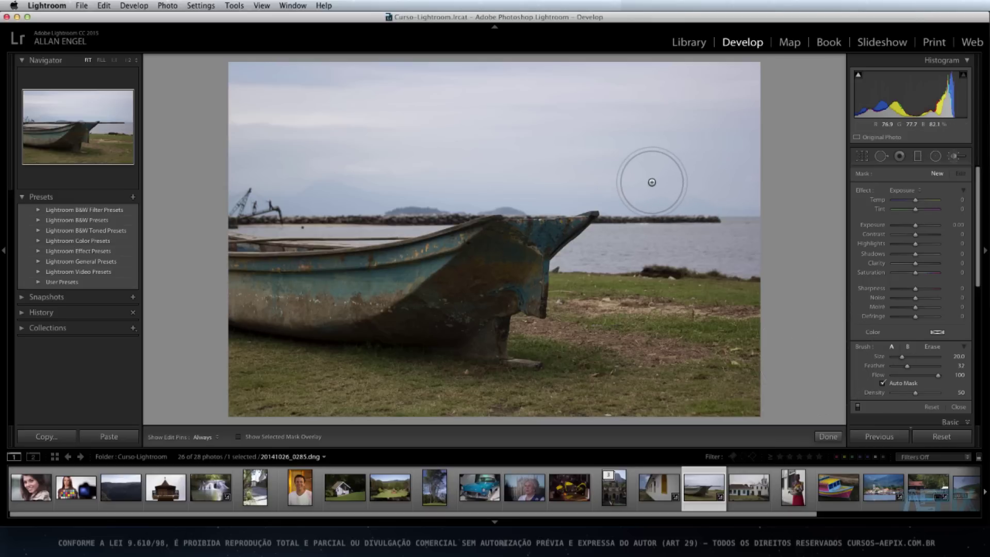
pyautogui.scroll(-9, 652, 183)
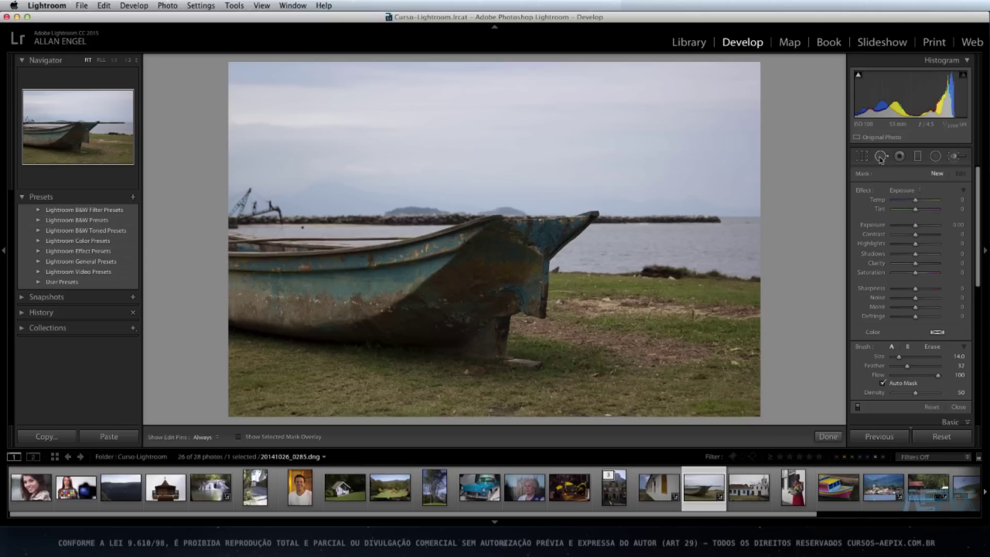
pyautogui.moveTo(907, 367); pyautogui.dragTo(911, 367)
pyautogui.moveTo(884, 229); pyautogui.dragTo(922, 230)
pyautogui.moveTo(918, 395); pyautogui.dragTo(948, 396)
# - Try a brush stroke on the boat's raised end at flow 100, check its mask, and delete the adjustment
pyautogui.press('h')
pyautogui.moveTo(504, 255)
pyautogui.mouseDown()
pyautogui.moveTo(475, 281)
pyautogui.moveTo(503, 252)
pyautogui.moveTo(487, 305)
pyautogui.moveTo(494, 291)
pyautogui.mouseUp()
pyautogui.press('h')
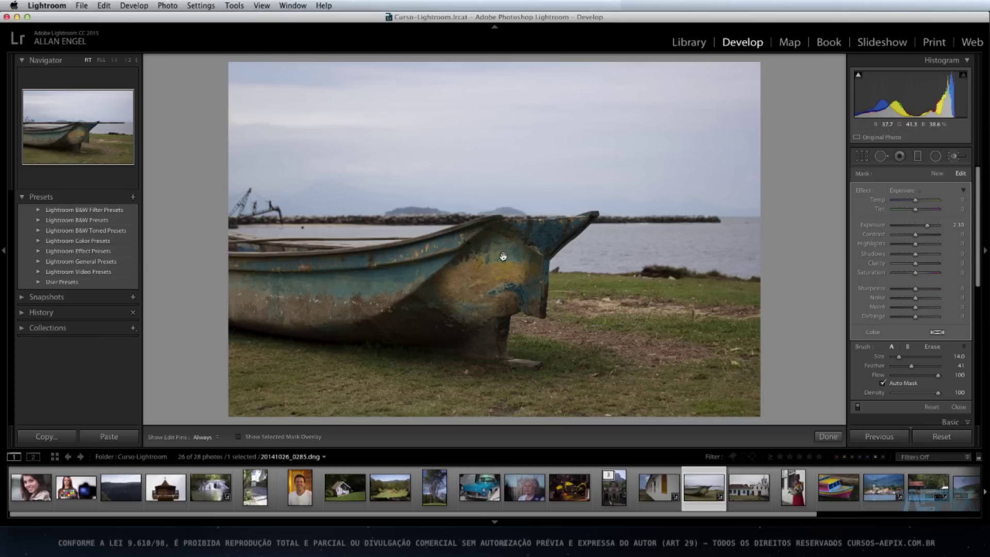
pyautogui.moveTo(504, 256)
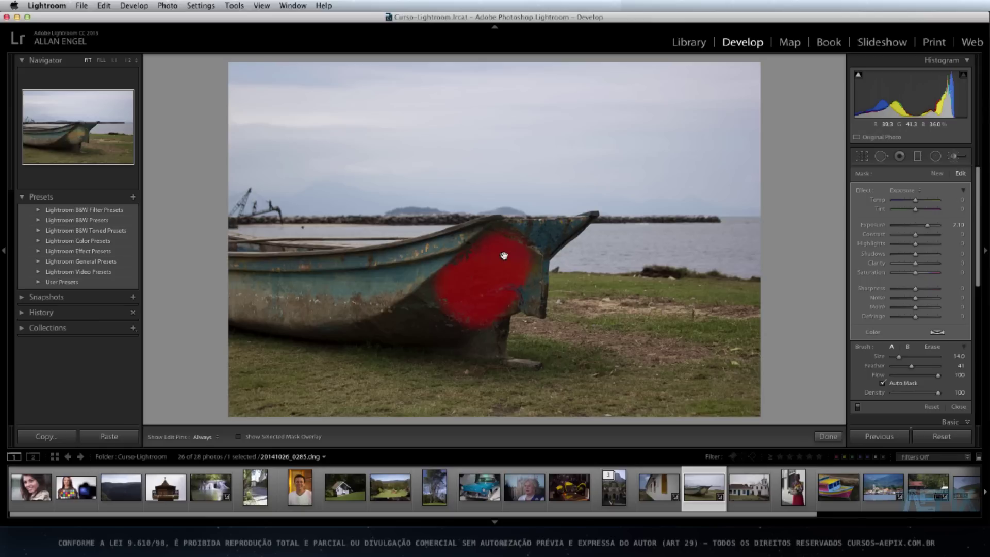
pyautogui.press('Delete')
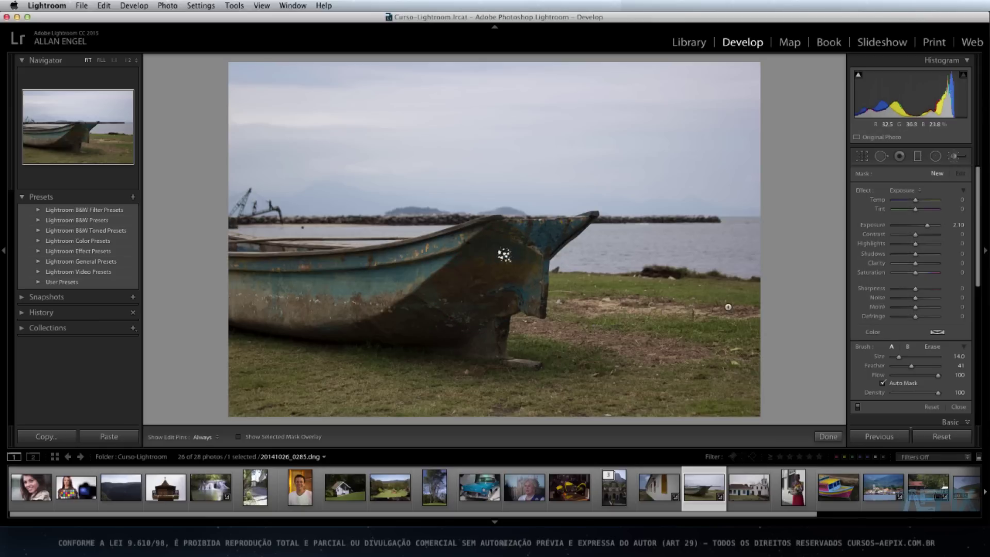
# - Try strokes on the boat's raised end with the flow set to 49, and delete the adjustment
pyautogui.moveTo(938, 384); pyautogui.dragTo(914, 381)
pyautogui.moveTo(481, 281); pyautogui.dragTo(483, 291)
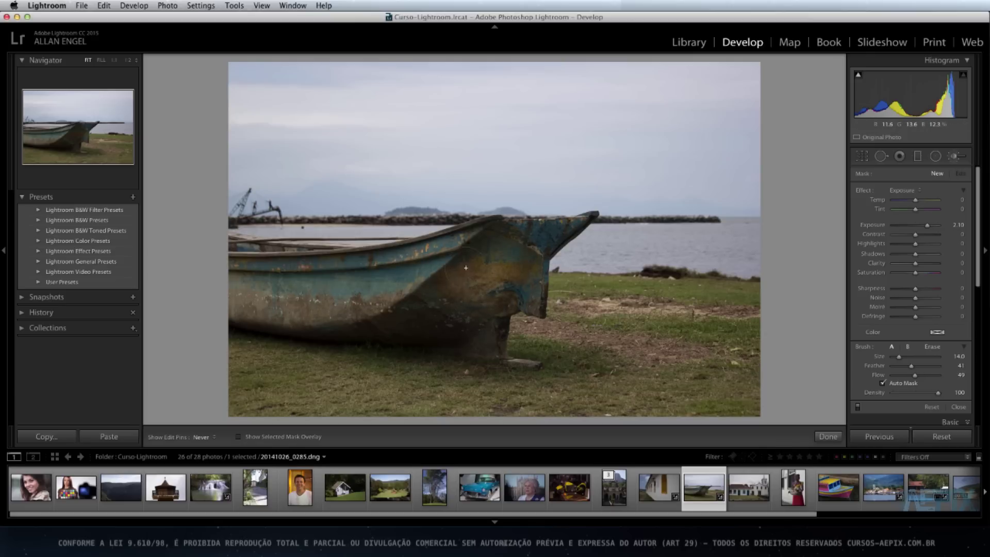
pyautogui.moveTo(505, 252); pyautogui.dragTo(485, 279)
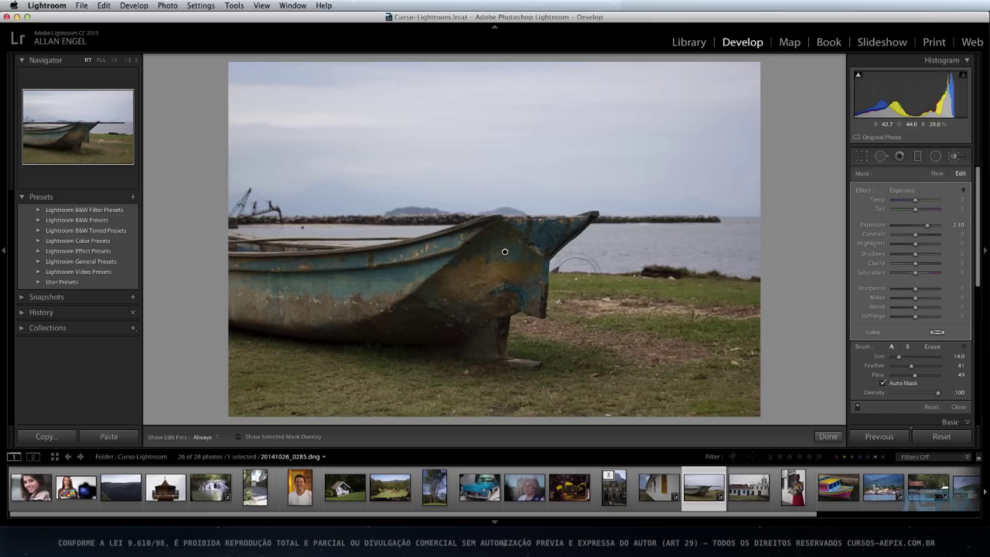
pyautogui.press('BackSpace')
# - Try a stroke on the boat's raised end with flow 100 and density 53, and delete the adjustment
pyautogui.moveTo(915, 375)
pyautogui.mouseDown()
pyautogui.moveTo(936, 381)
pyautogui.moveTo(917, 393)
pyautogui.mouseUp()
pyautogui.press('h')
pyautogui.moveTo(491, 249)
pyautogui.mouseDown()
pyautogui.moveTo(467, 281)
pyautogui.moveTo(507, 248)
pyautogui.moveTo(478, 297)
pyautogui.moveTo(449, 293)
pyautogui.moveTo(467, 302)
pyautogui.mouseUp()
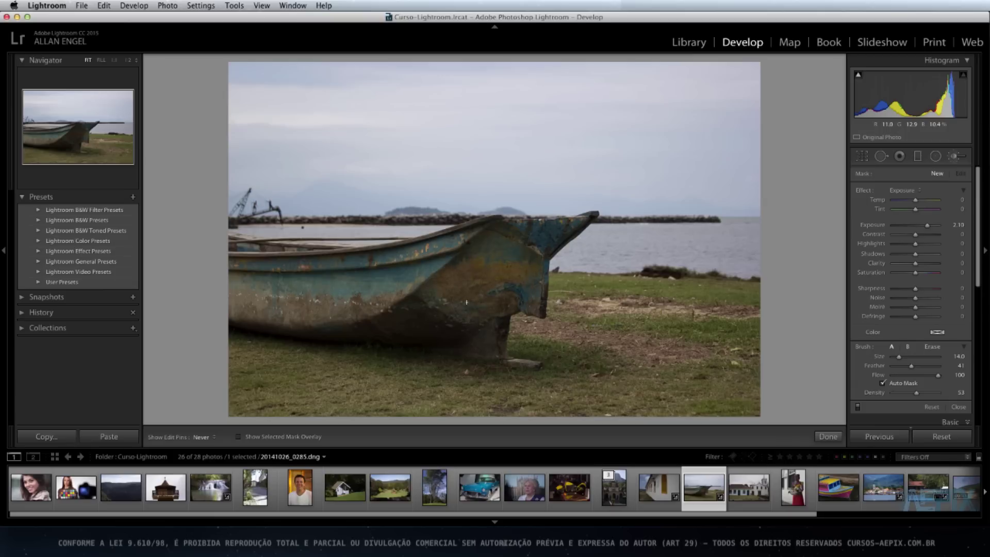
pyautogui.press('h')
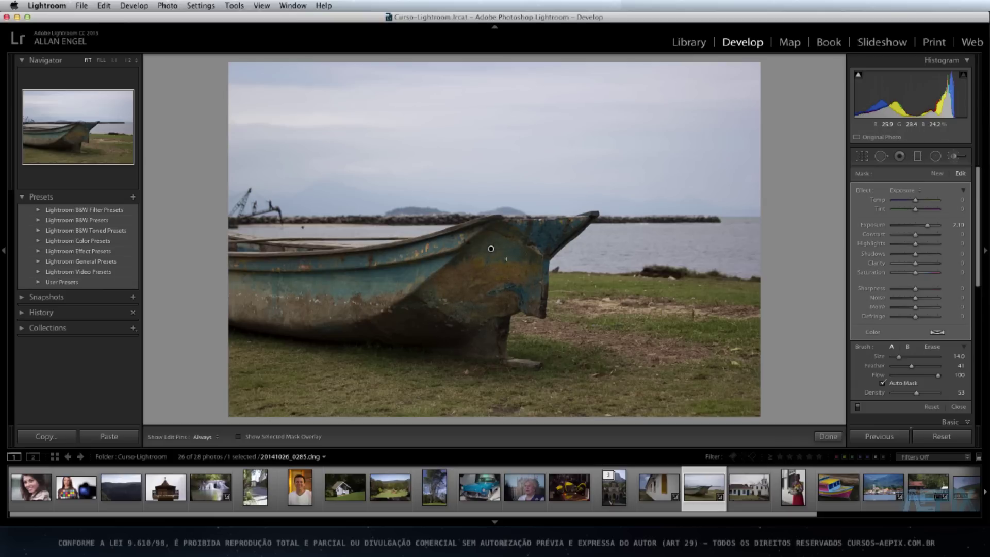
pyautogui.press('Delete')
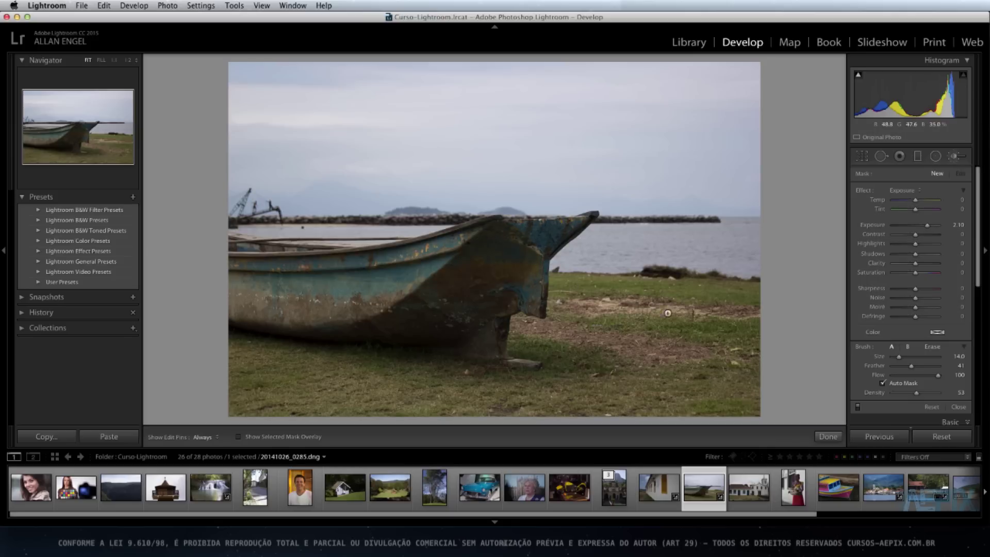
# - Set the brush density to 100 and size to 7, show the selected mask overlay, and reset the exposure effect to 0
pyautogui.moveTo(917, 393); pyautogui.dragTo(946, 393)
pyautogui.click(239, 438)
pyautogui.scroll(-3, 812, 362)
pyautogui.doubleClick(872, 226)
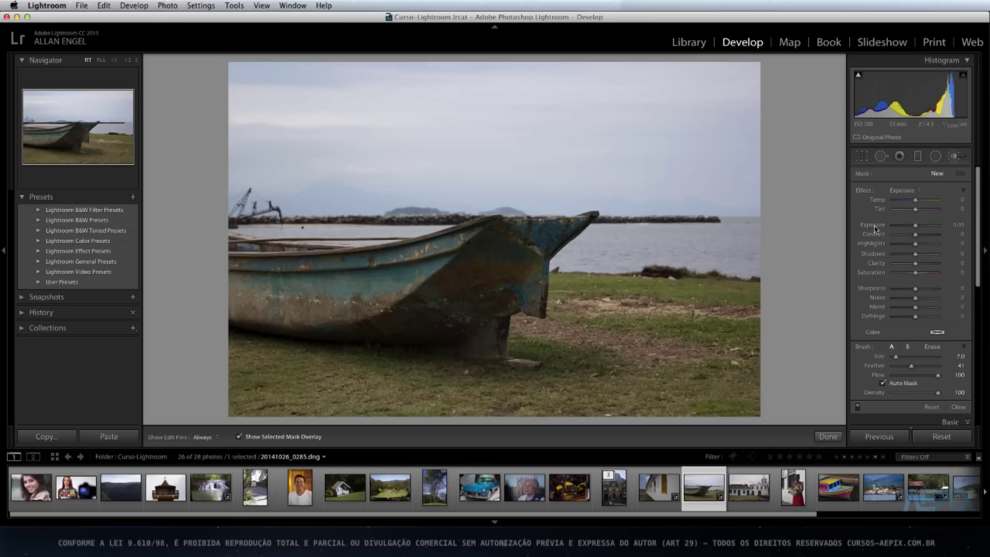
# - Paint the mask over the long side of the boat's hull, including its upper rim and inner edge
pyautogui.moveTo(493, 231)
pyautogui.mouseDown()
pyautogui.moveTo(449, 258)
pyautogui.moveTo(395, 273)
pyautogui.mouseUp()
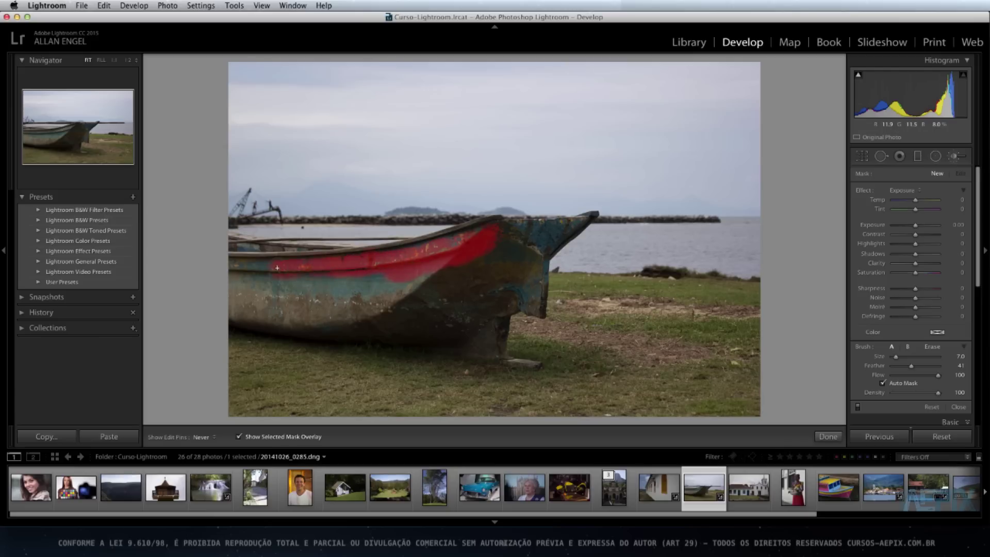
pyautogui.moveTo(250, 246)
pyautogui.mouseDown()
pyautogui.moveTo(228, 240)
pyautogui.moveTo(258, 262)
pyautogui.moveTo(231, 273)
pyautogui.moveTo(236, 319)
pyautogui.moveTo(338, 335)
pyautogui.moveTo(392, 324)
pyautogui.mouseUp()
pyautogui.moveTo(317, 325); pyautogui.dragTo(260, 287)
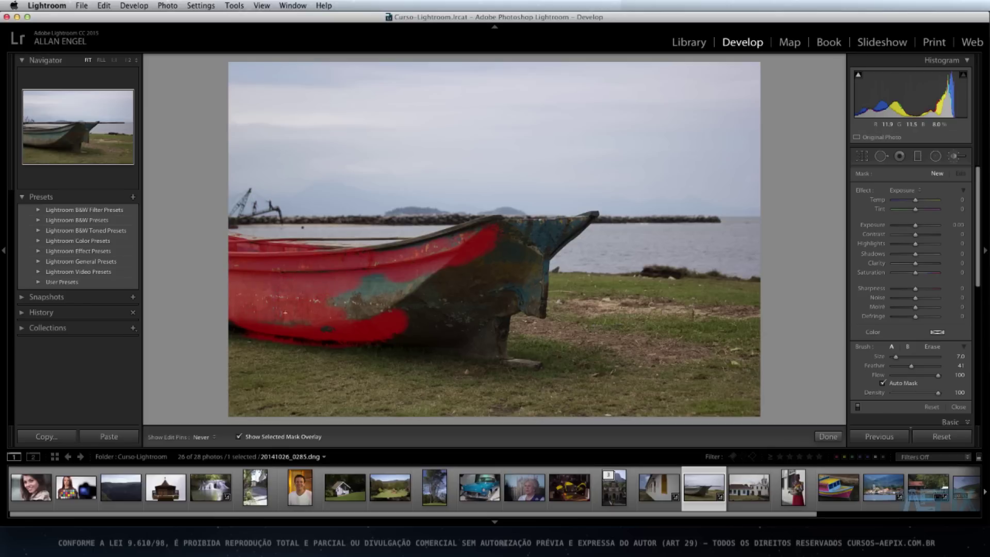
pyautogui.moveTo(364, 288); pyautogui.dragTo(449, 291)
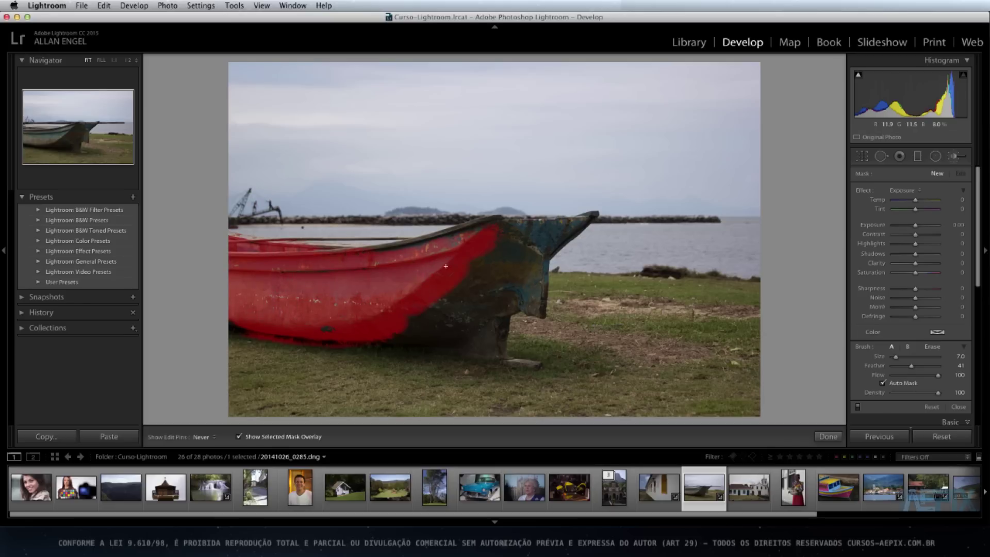
pyautogui.moveTo(385, 262)
pyautogui.mouseDown()
pyautogui.moveTo(501, 226)
pyautogui.moveTo(450, 245)
pyautogui.moveTo(370, 249)
pyautogui.moveTo(454, 229)
pyautogui.mouseUp()
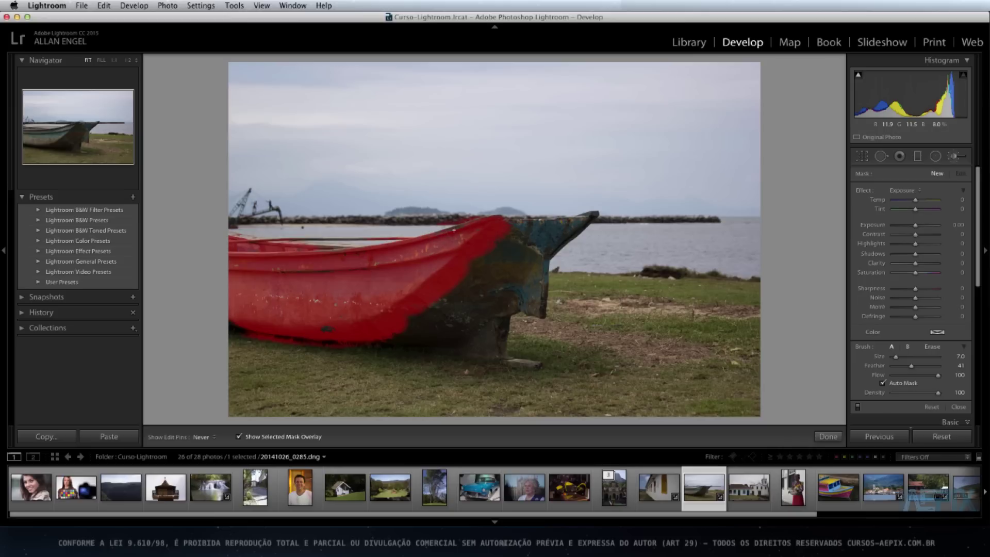
pyautogui.moveTo(396, 256); pyautogui.dragTo(316, 248)
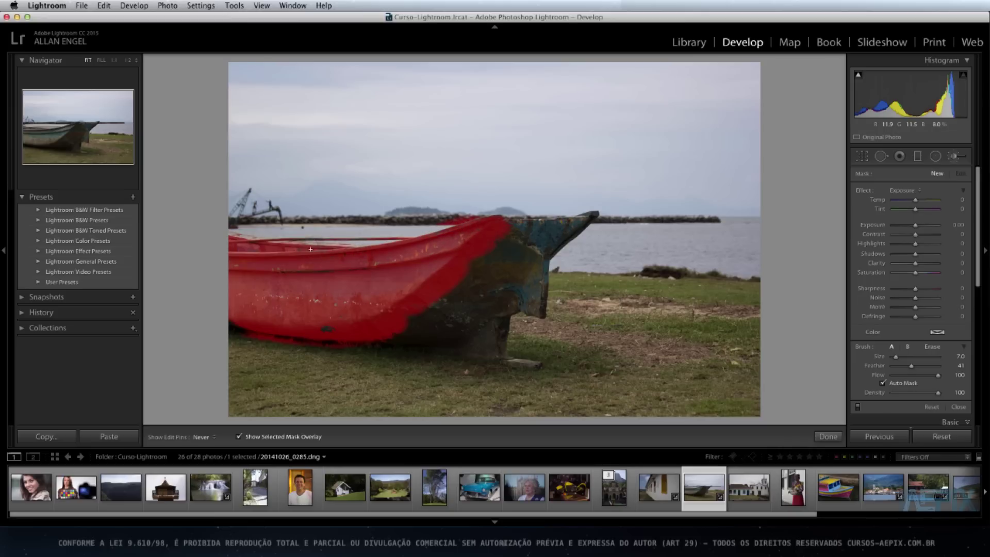
# - Extend the painted mask over the boat's dark raised end, its pointed tip and the keel down to its base
pyautogui.moveTo(500, 246)
pyautogui.mouseDown()
pyautogui.moveTo(470, 287)
pyautogui.moveTo(398, 335)
pyautogui.moveTo(469, 346)
pyautogui.moveTo(487, 288)
pyautogui.mouseUp()
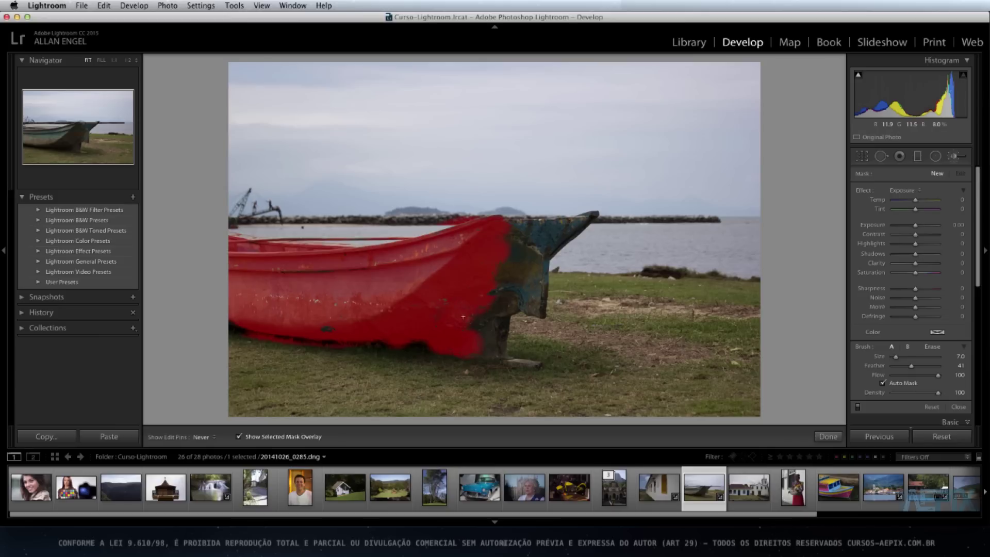
pyautogui.moveTo(446, 326)
pyautogui.mouseDown()
pyautogui.moveTo(508, 294)
pyautogui.moveTo(492, 292)
pyautogui.mouseUp()
pyautogui.moveTo(504, 233)
pyautogui.mouseDown()
pyautogui.moveTo(591, 215)
pyautogui.moveTo(509, 359)
pyautogui.moveTo(541, 368)
pyautogui.mouseUp()
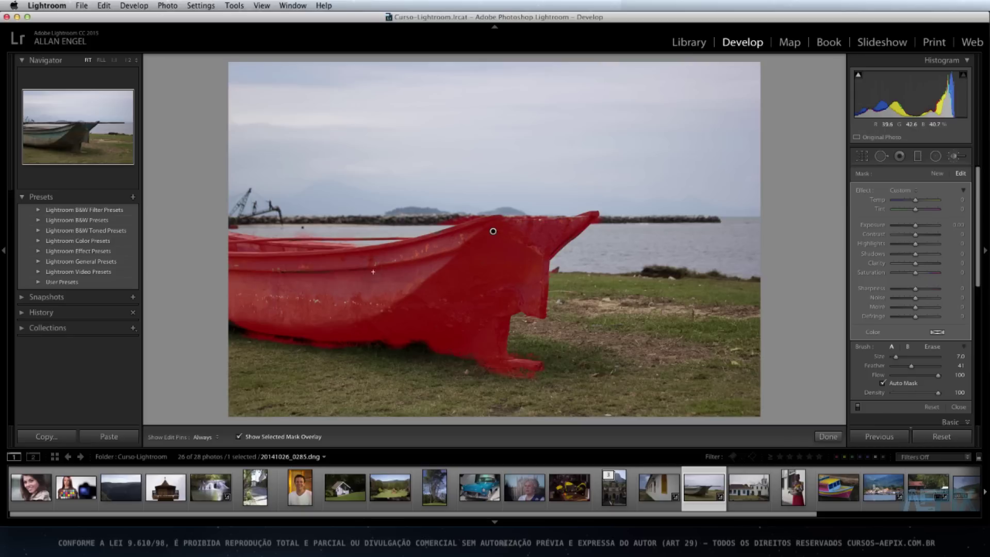
# - Fill the remaining mask gaps along the hull's lower edge using brush size 2
pyautogui.press('h')
pyautogui.press('h')
pyautogui.press('h')
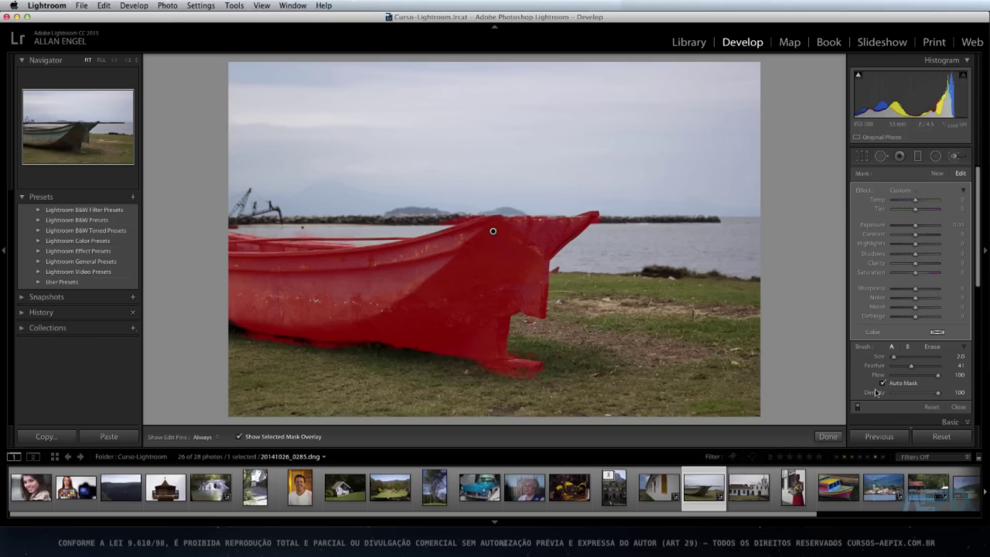
# - Erase the mask spill around the boat's edges and base with the Erase brush at size 4 and feather 100
pyautogui.click(933, 348)
pyautogui.press('h')
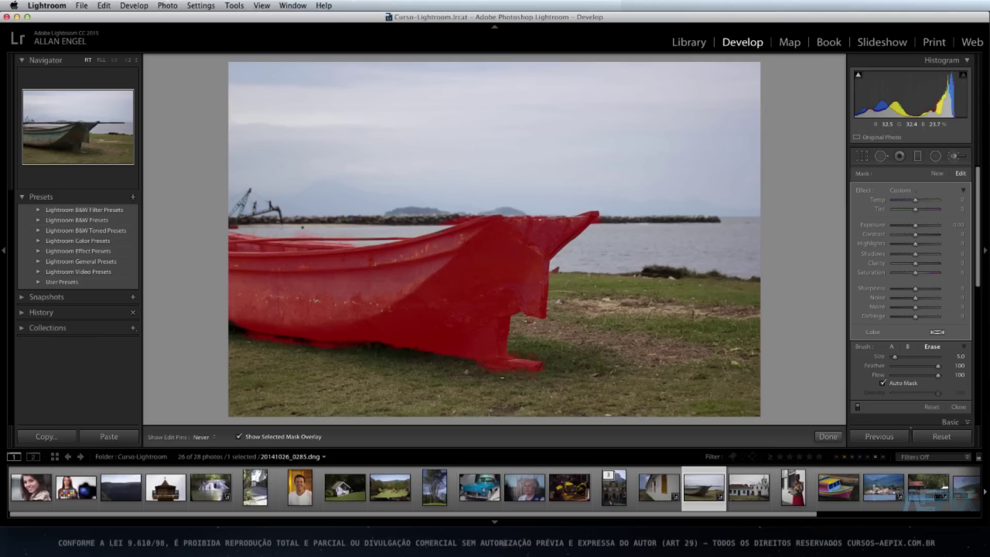
pyautogui.press('h')
pyautogui.press('h')
pyautogui.press('h')
pyautogui.press('h')
pyautogui.press('h')
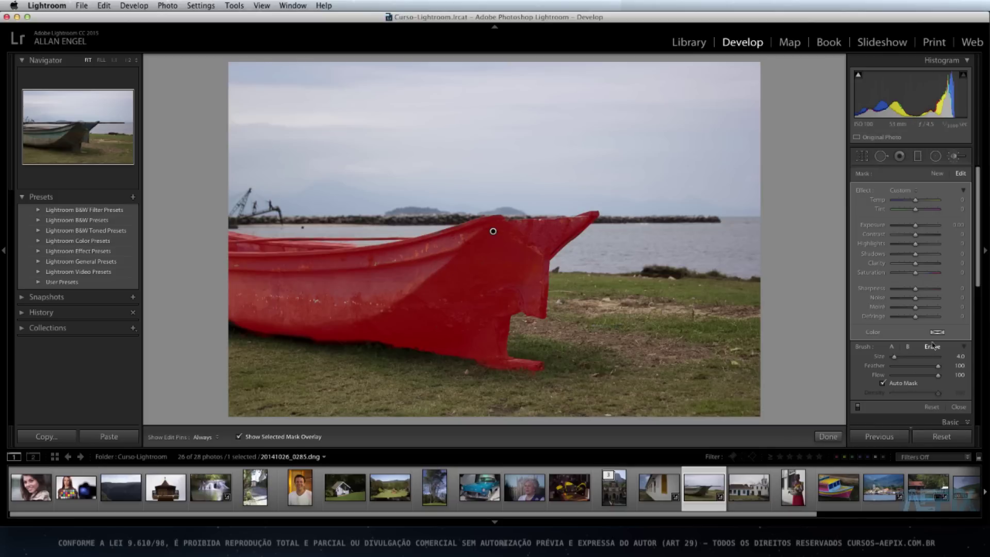
# - Switch back to brush A and temporarily toggle it to erase mode and back
pyautogui.click(892, 347)
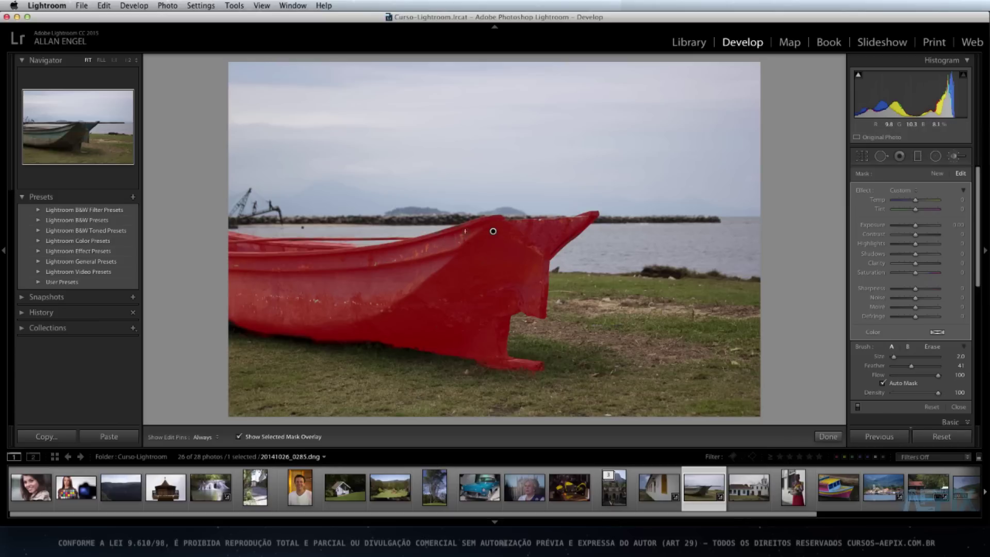
pyautogui.press('alt')
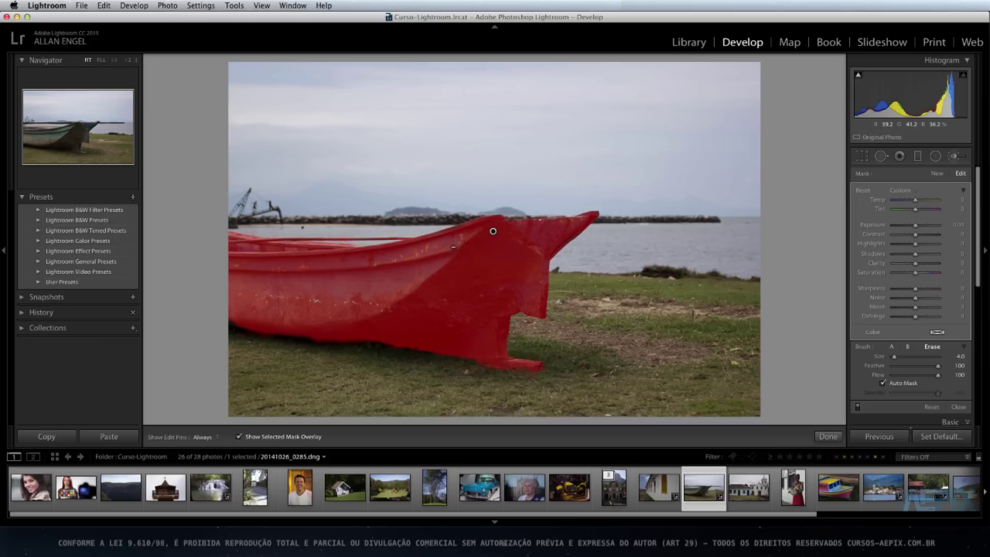
pyautogui.press('alt')
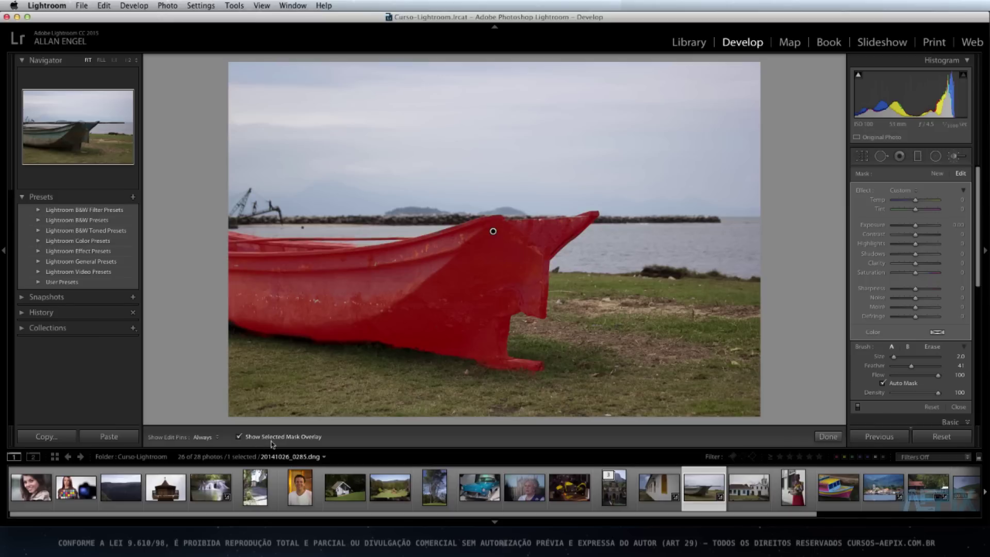
# - Hide the selected mask overlay, and set the edit pins display to Never and back to Always
pyautogui.click(243, 433)
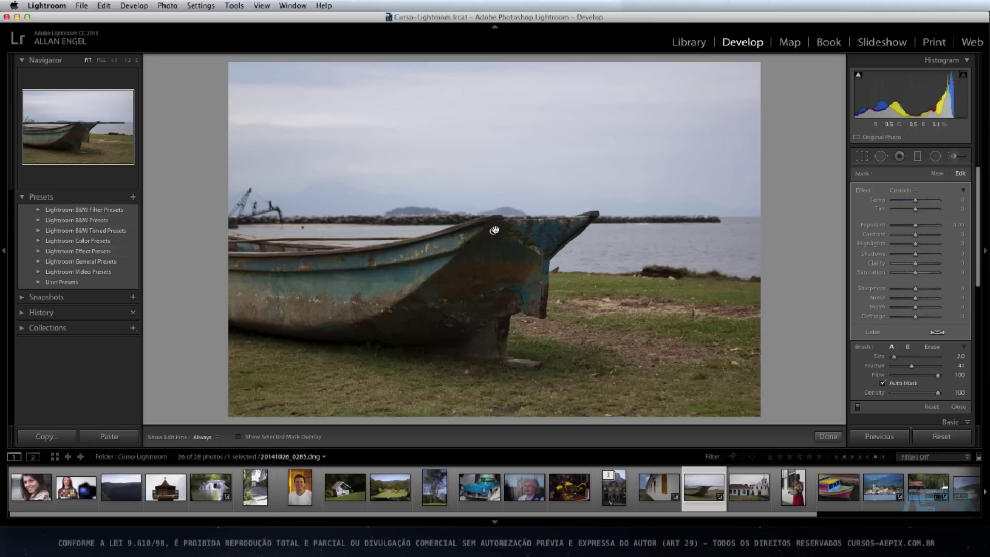
pyautogui.click(198, 438)
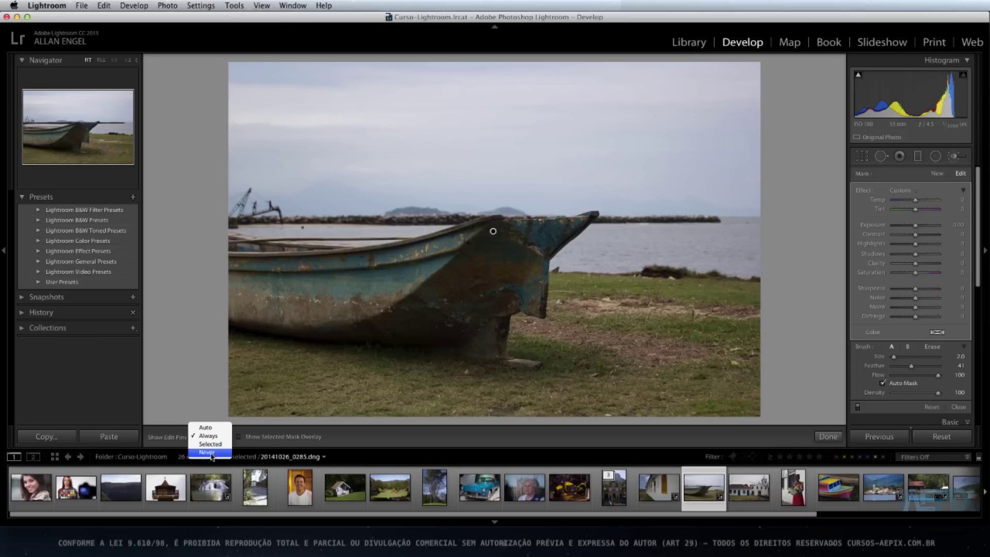
pyautogui.click(213, 453)
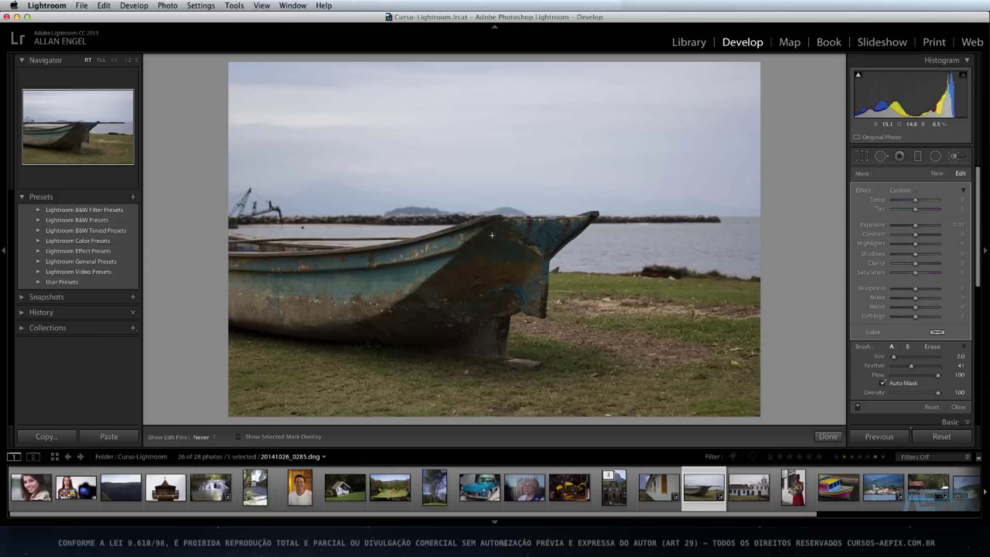
pyautogui.click(204, 437)
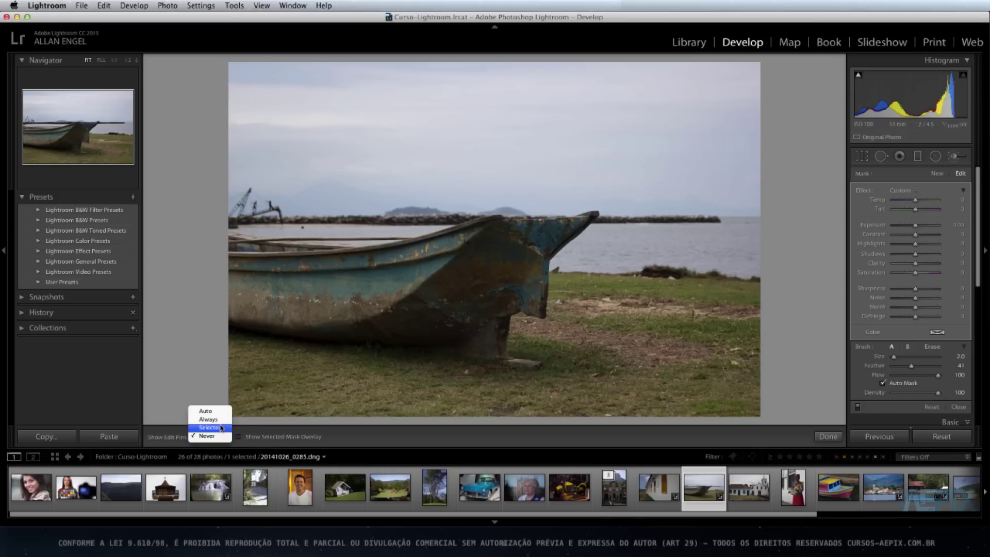
pyautogui.click(217, 420)
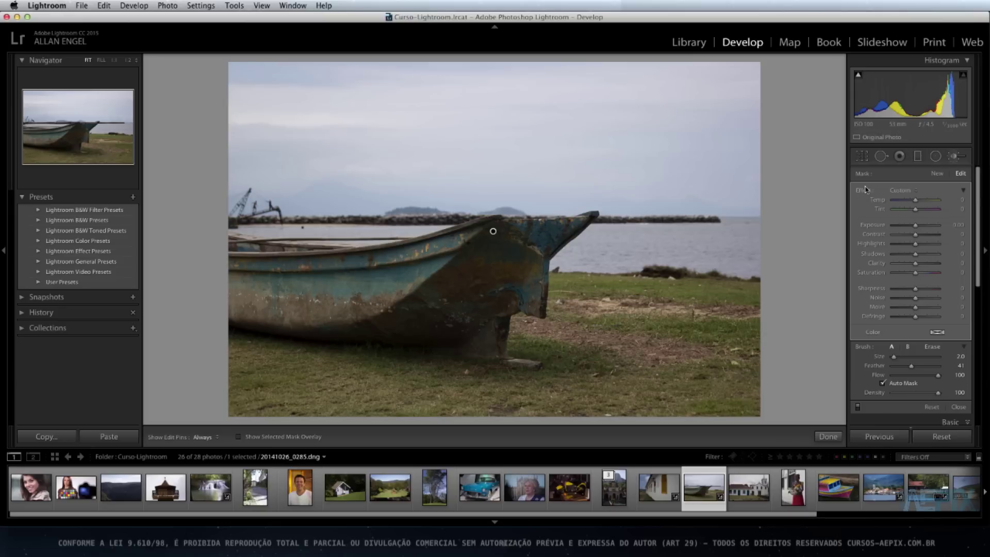
# - Try the Sharpness and Exposure effect presets on the boat mask and reset its Exposure to zero
pyautogui.click(916, 194)
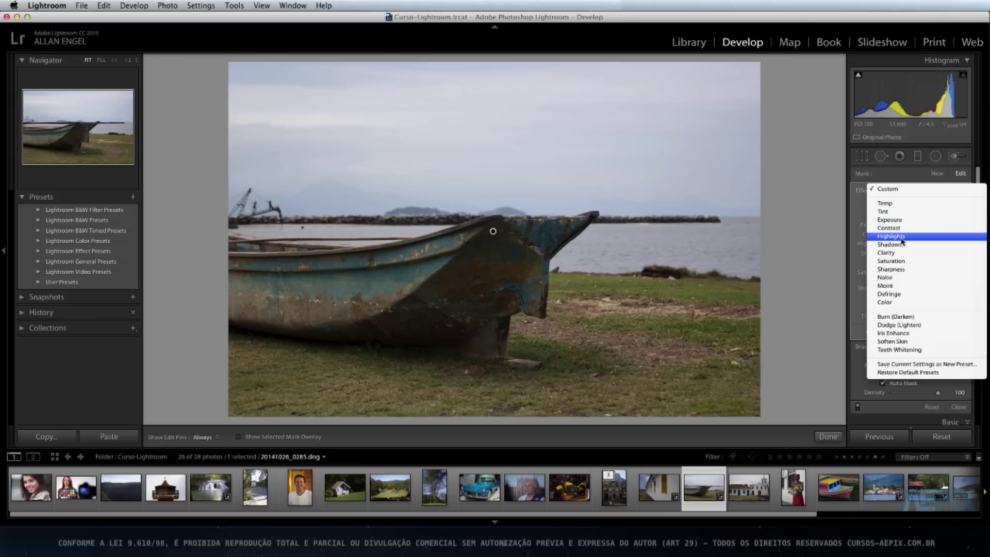
pyautogui.click(897, 270)
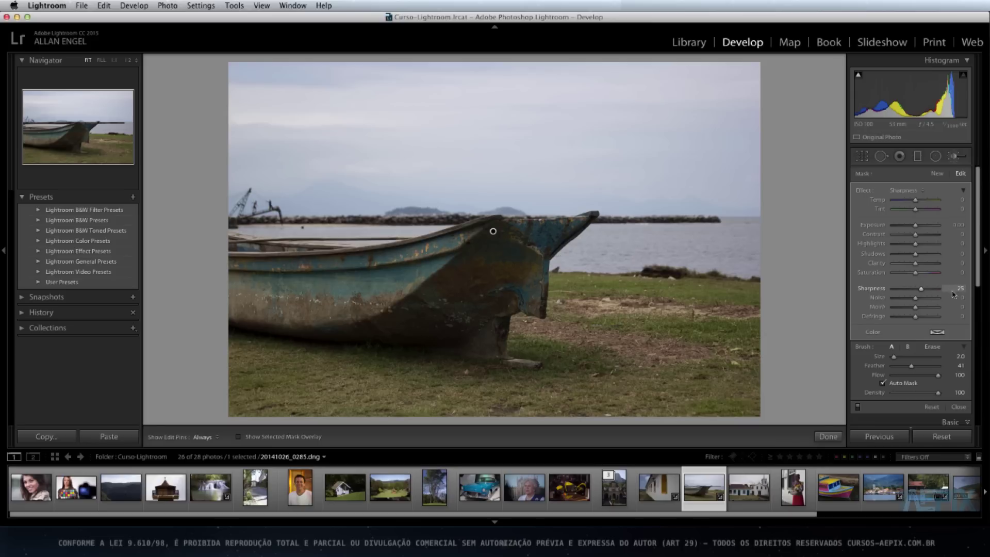
pyautogui.click(917, 190)
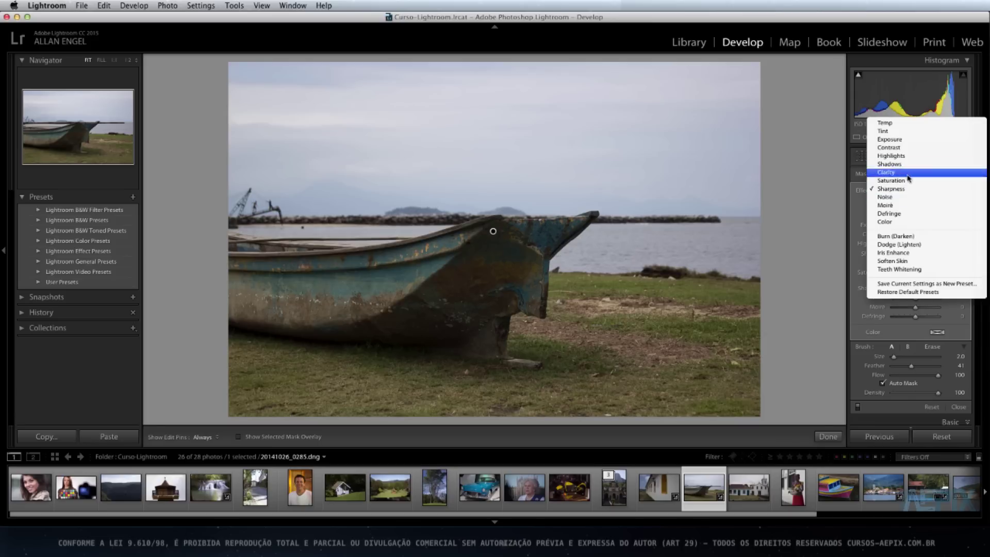
pyautogui.click(912, 142)
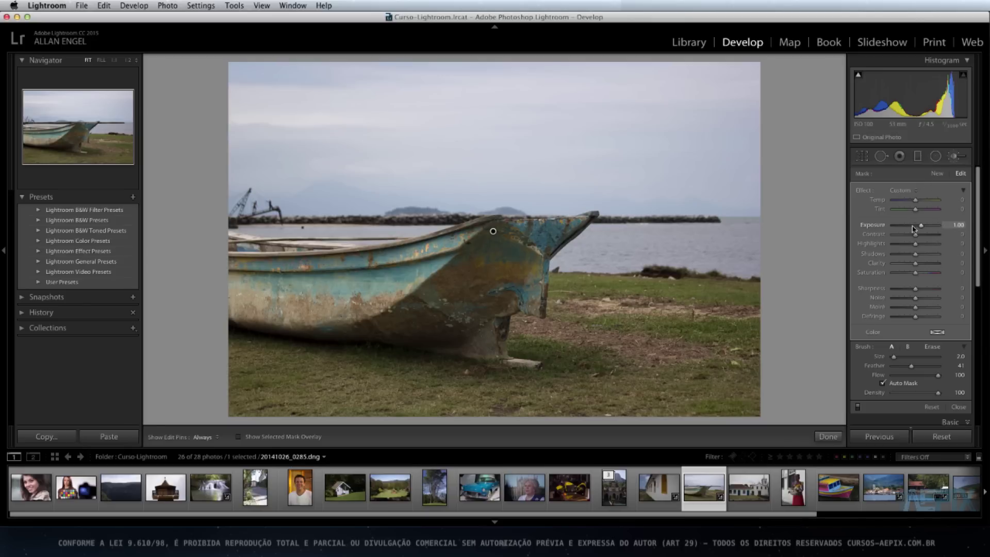
pyautogui.doubleClick(876, 228)
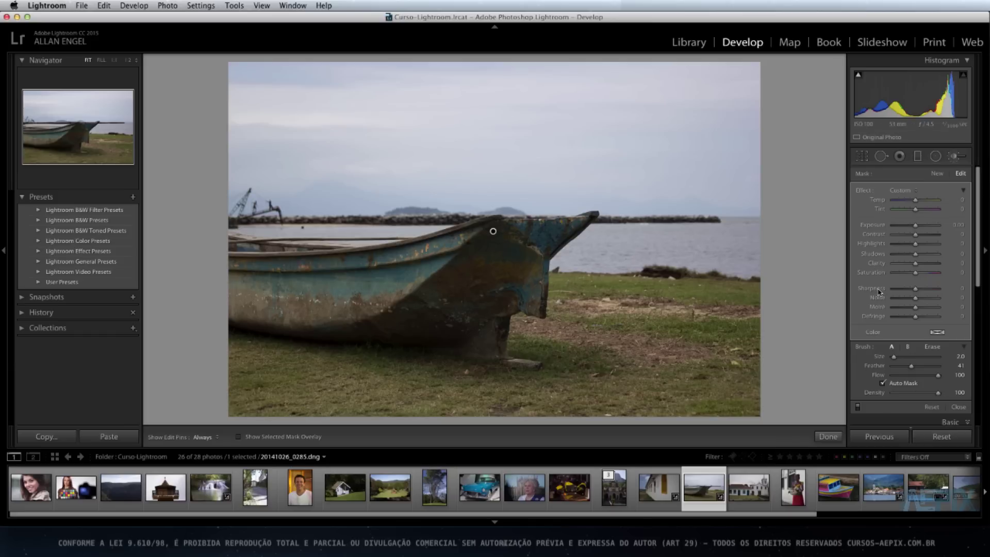
# - Set the boat mask's Sharpness to 100 and its Clarity to 69
pyautogui.moveTo(917, 290); pyautogui.dragTo(888, 291)
pyautogui.moveTo(895, 289); pyautogui.dragTo(952, 294)
pyautogui.moveTo(916, 264); pyautogui.dragTo(935, 267)
pyautogui.moveTo(933, 266); pyautogui.dragTo(930, 264)
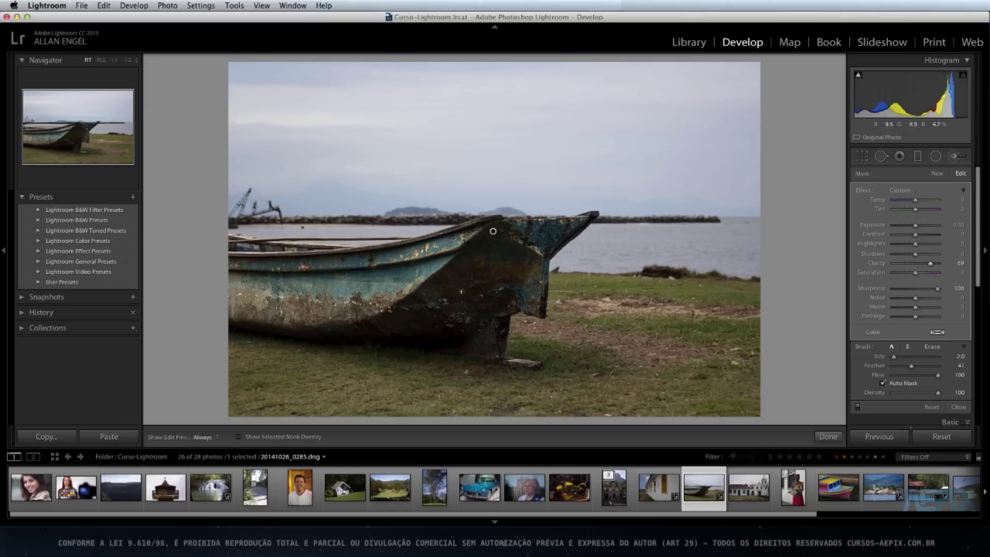
# - Compare the boat with the brush adjustments off and on, and fine-tune its Sharpness to 58, Clarity to 59 and Exposure slightly brighter
pyautogui.click(858, 408)
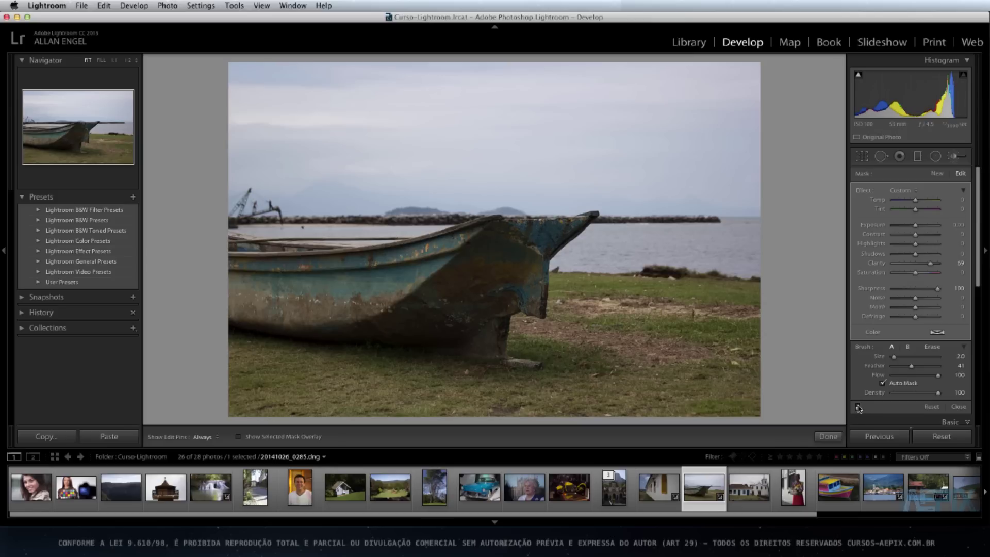
pyautogui.click(858, 408)
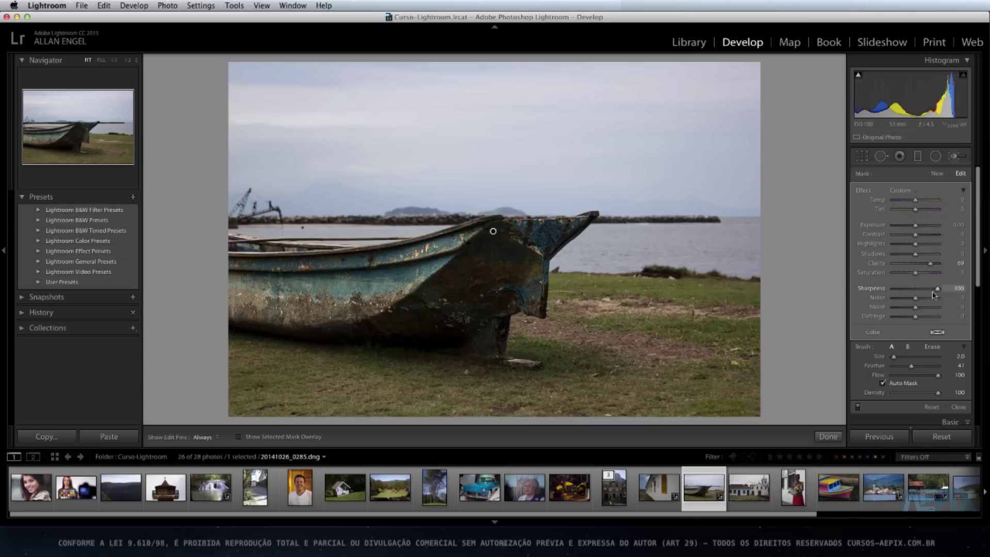
pyautogui.moveTo(936, 291); pyautogui.dragTo(928, 292)
pyautogui.moveTo(917, 228); pyautogui.dragTo(918, 227)
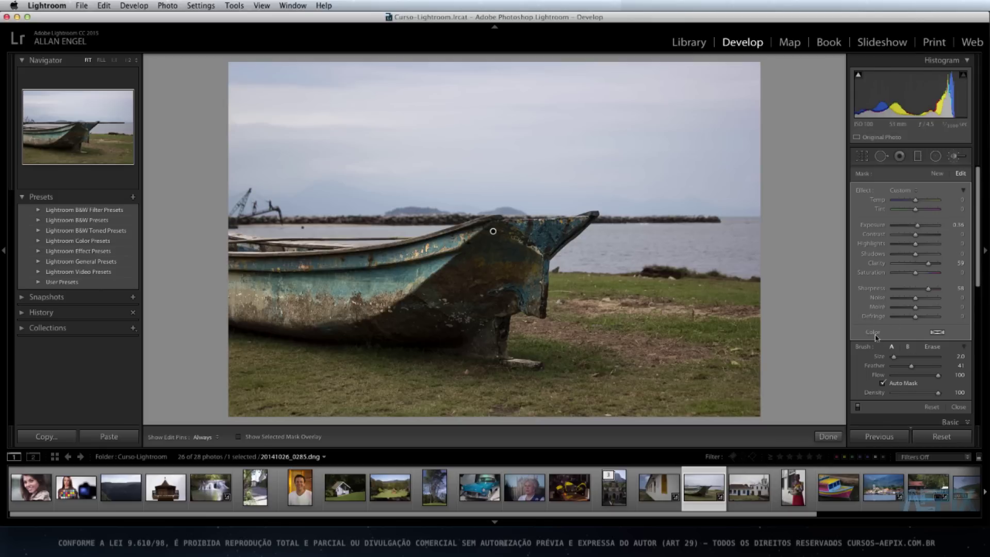
# - Try yellow, red and blue color tints on the boat mask and reduce the tint saturation to 0%
pyautogui.click(938, 333)
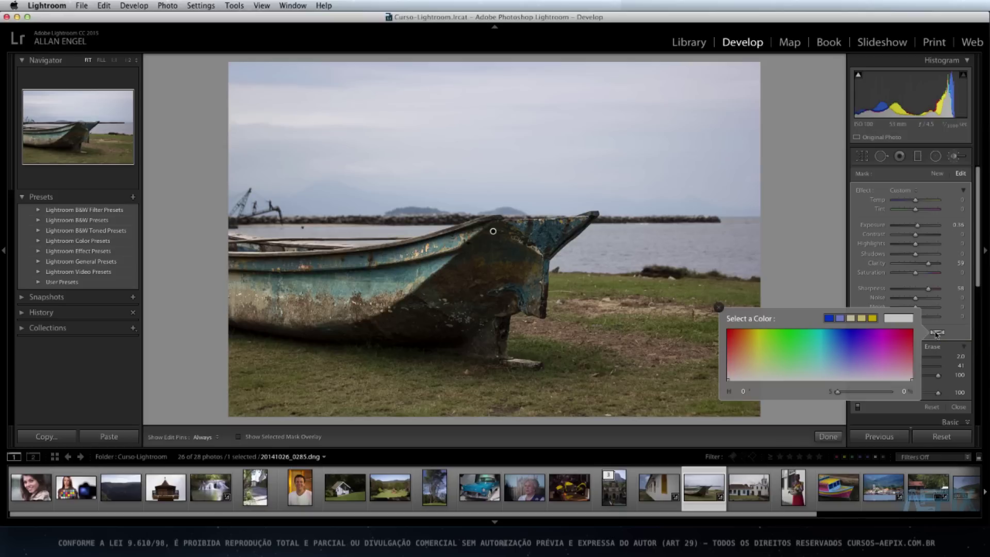
pyautogui.click(848, 338)
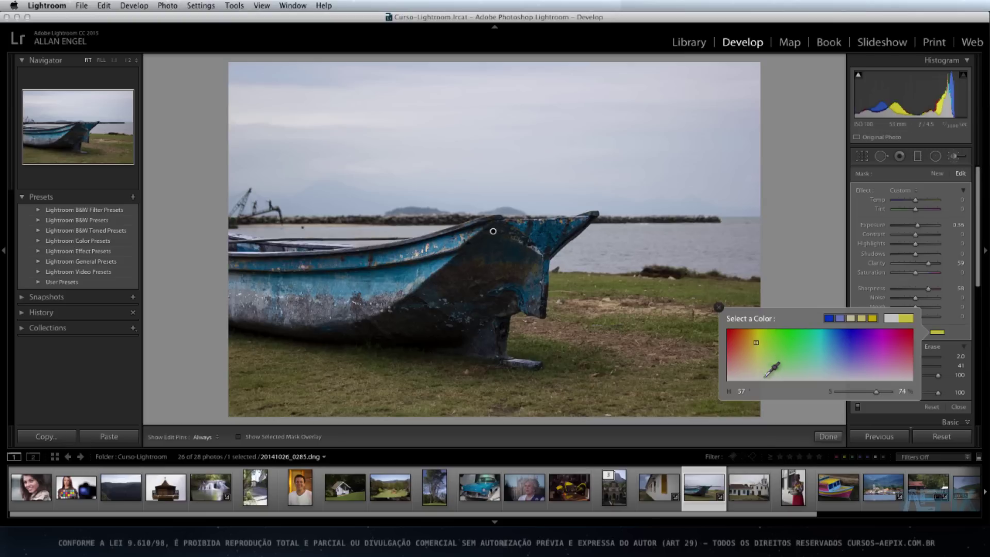
pyautogui.click(767, 373)
pyautogui.click(733, 339)
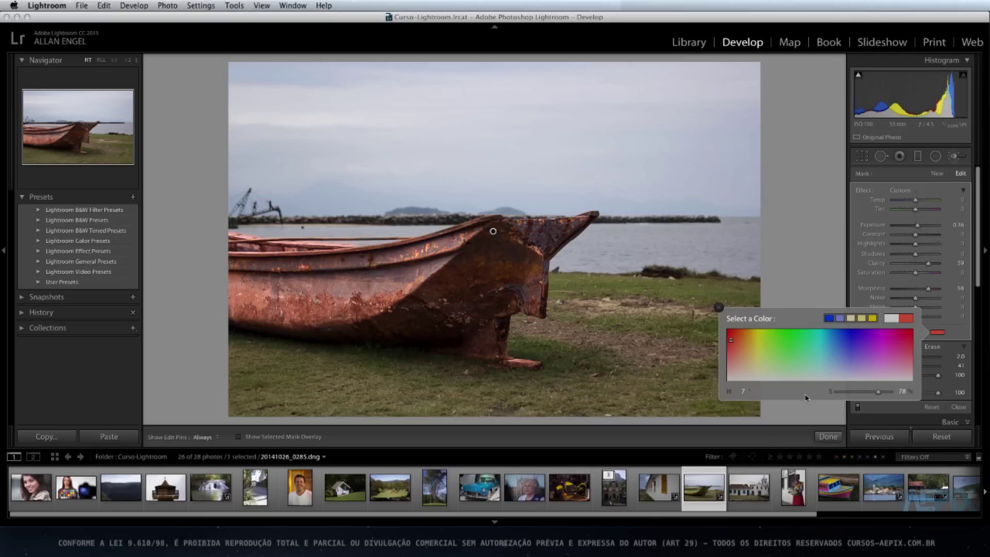
pyautogui.click(845, 345)
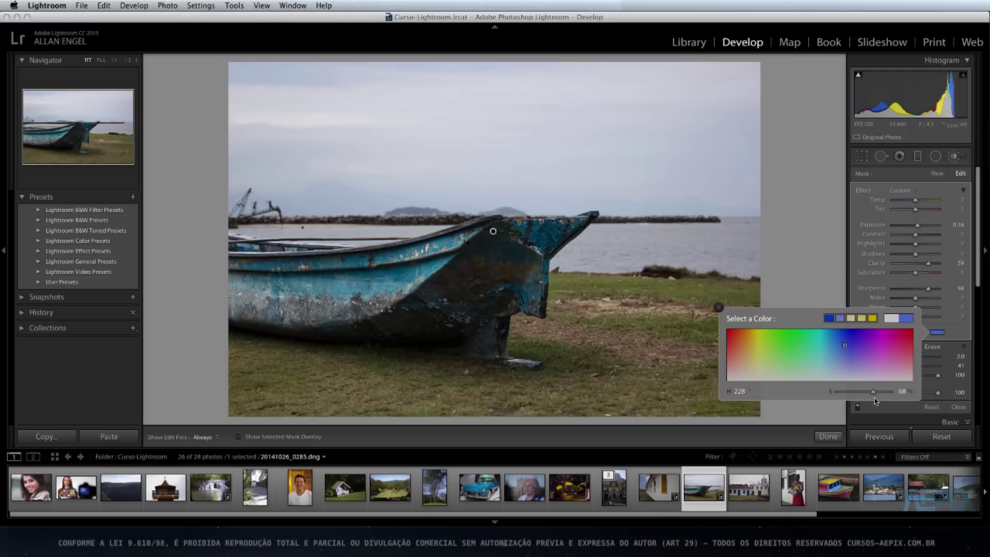
pyautogui.moveTo(873, 393)
pyautogui.mouseDown()
pyautogui.moveTo(826, 398)
pyautogui.moveTo(890, 398)
pyautogui.moveTo(840, 399)
pyautogui.mouseUp()
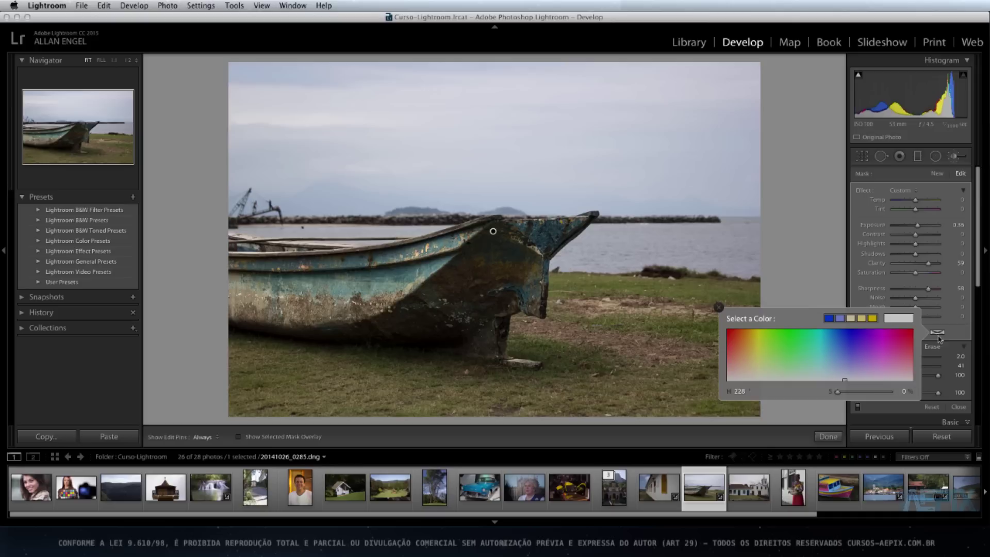
pyautogui.click(719, 307)
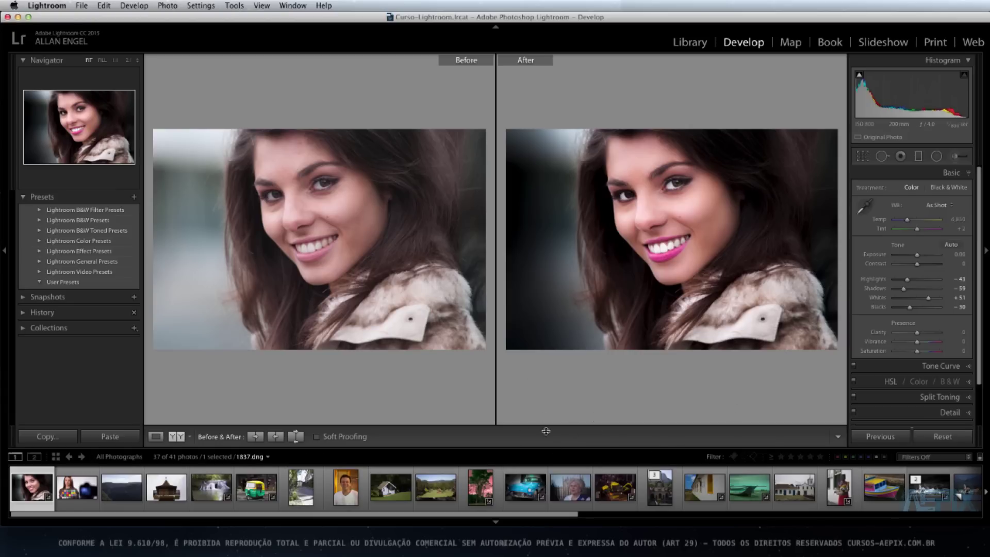
# - Switch from the before/after comparison to the single-photo view and open the gear wheel photo 20141026_0178.dng
pyautogui.click(156, 437)
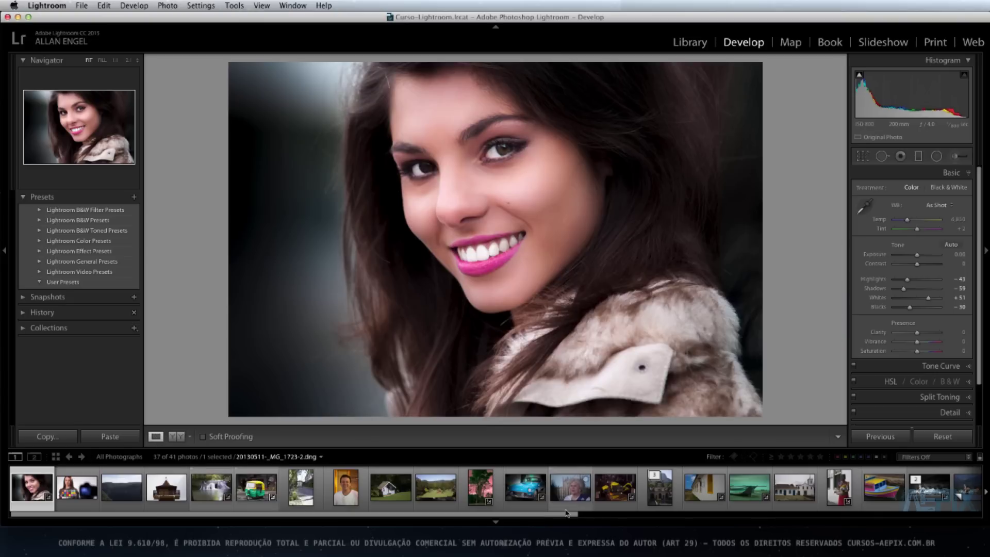
pyautogui.scroll(-10, 566, 516)
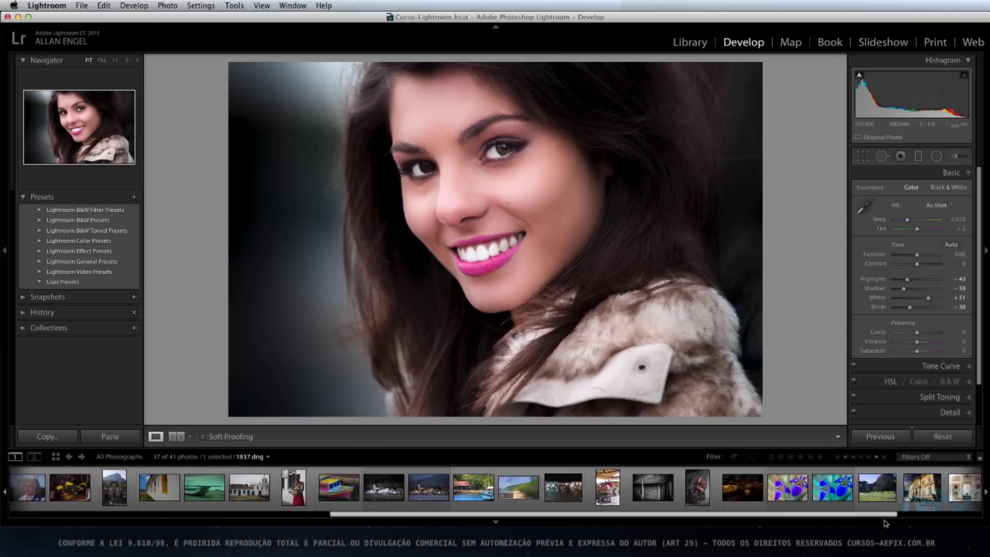
pyautogui.click(697, 497)
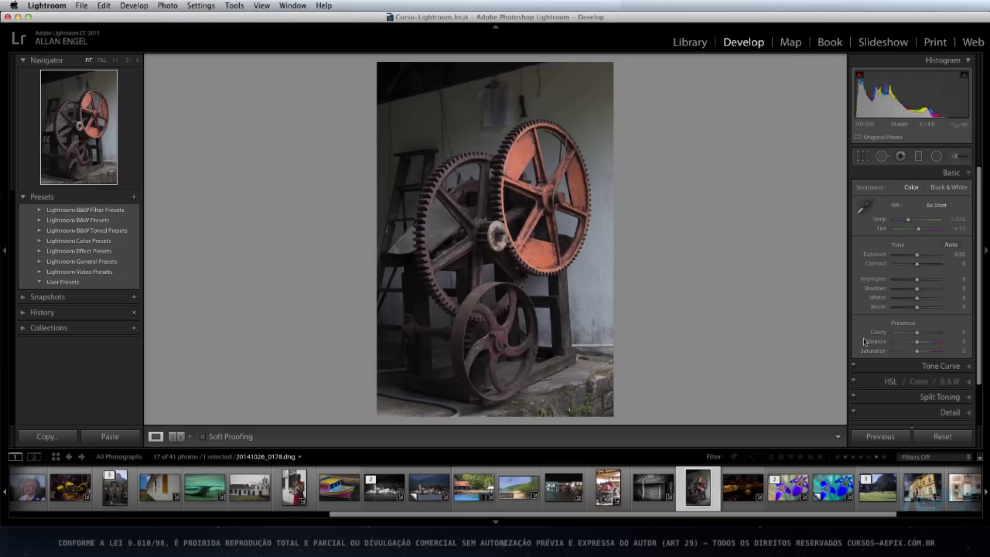
# - Try isolating the orange wheel with HSL saturation at -100 for all other colors, vary Orange, and reset all saturation values
pyautogui.click(970, 383)
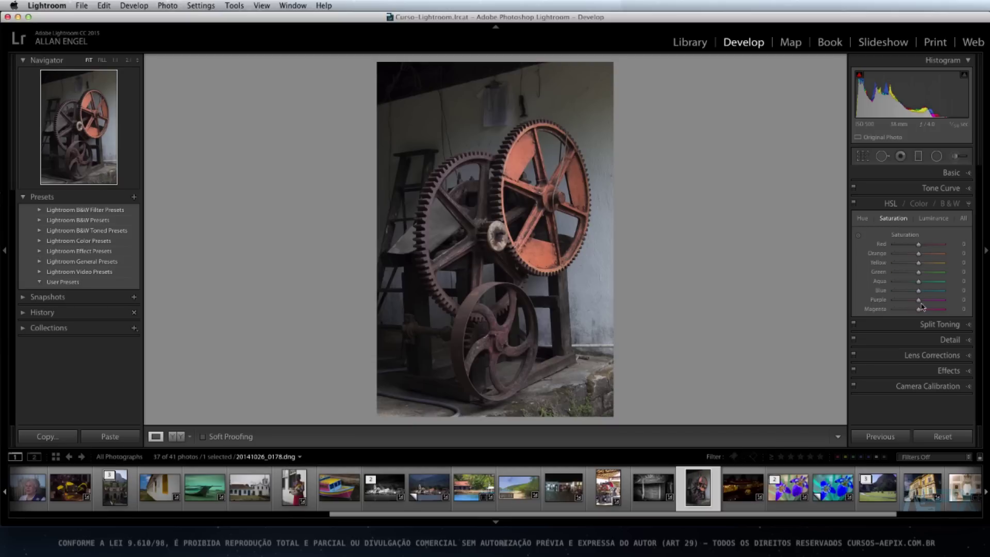
pyautogui.moveTo(918, 309); pyautogui.dragTo(881, 248)
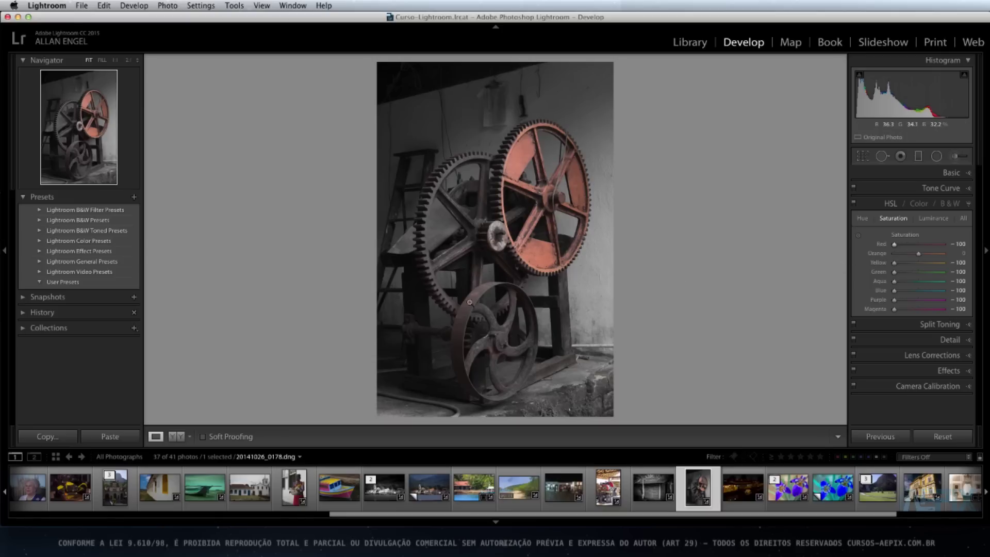
pyautogui.moveTo(919, 256); pyautogui.dragTo(894, 255)
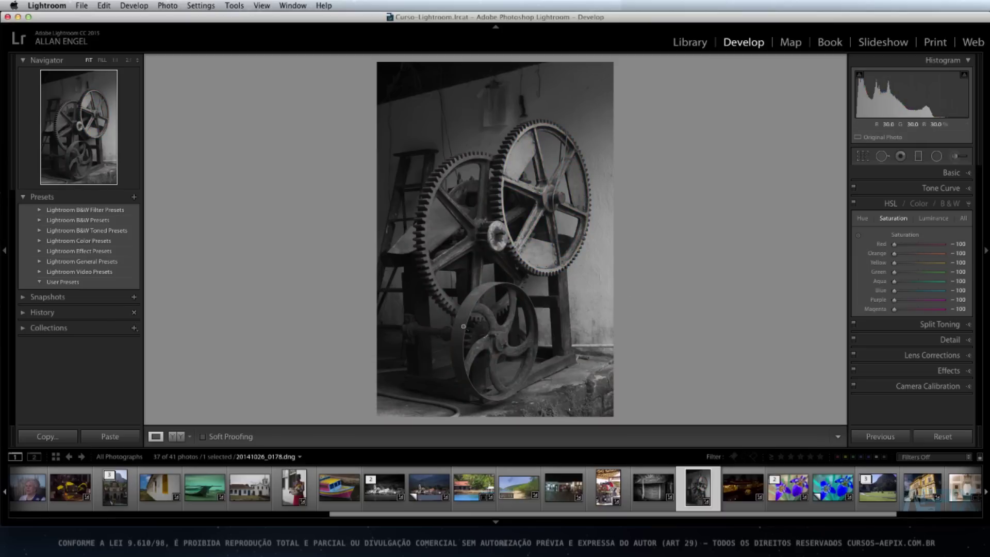
pyautogui.doubleClick(880, 253)
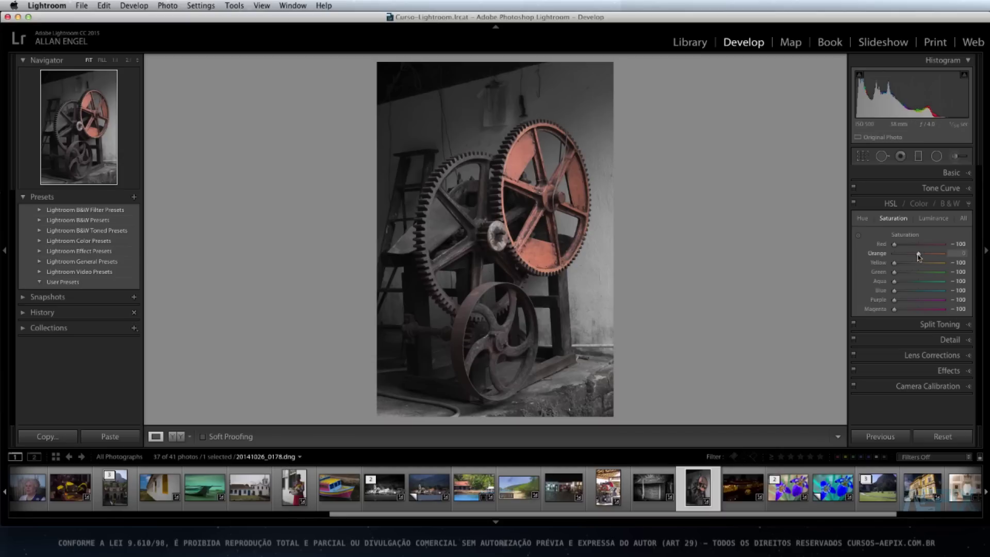
pyautogui.moveTo(919, 256); pyautogui.dragTo(928, 256)
pyautogui.press('alt')
pyautogui.click(913, 236)
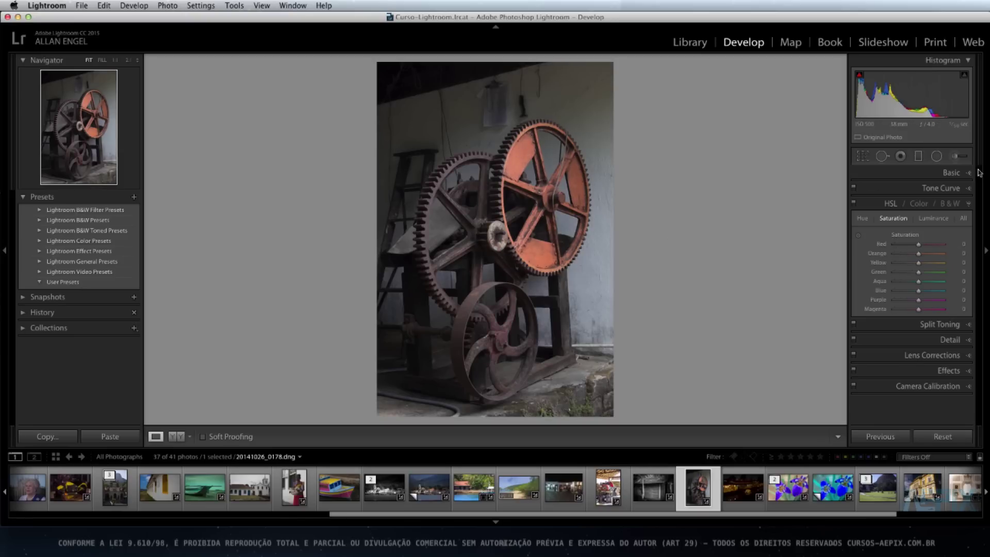
# - Start an Adjustment Brush mask on the orange wheel by painting its solid upper-left panel at a closer zoom
pyautogui.click(955, 156)
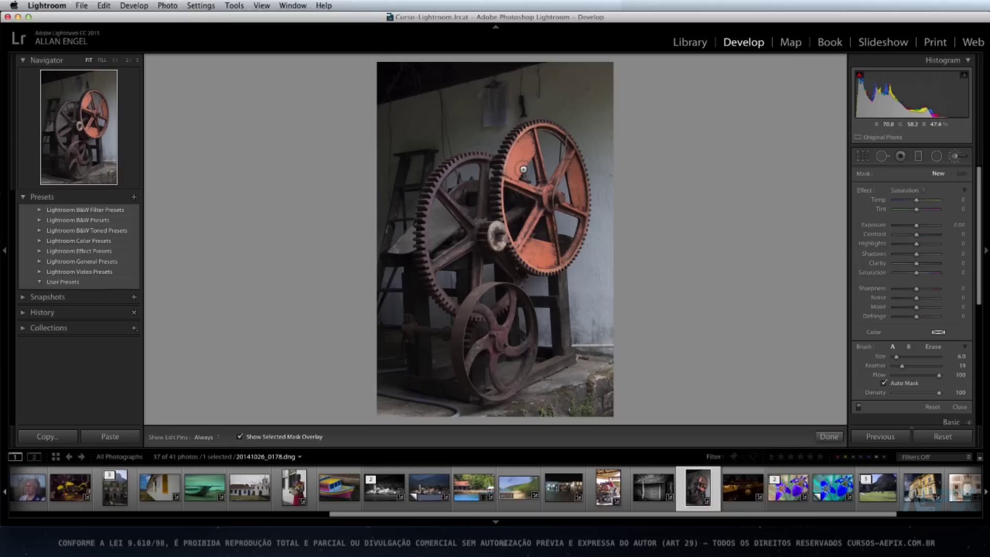
pyautogui.press('z')
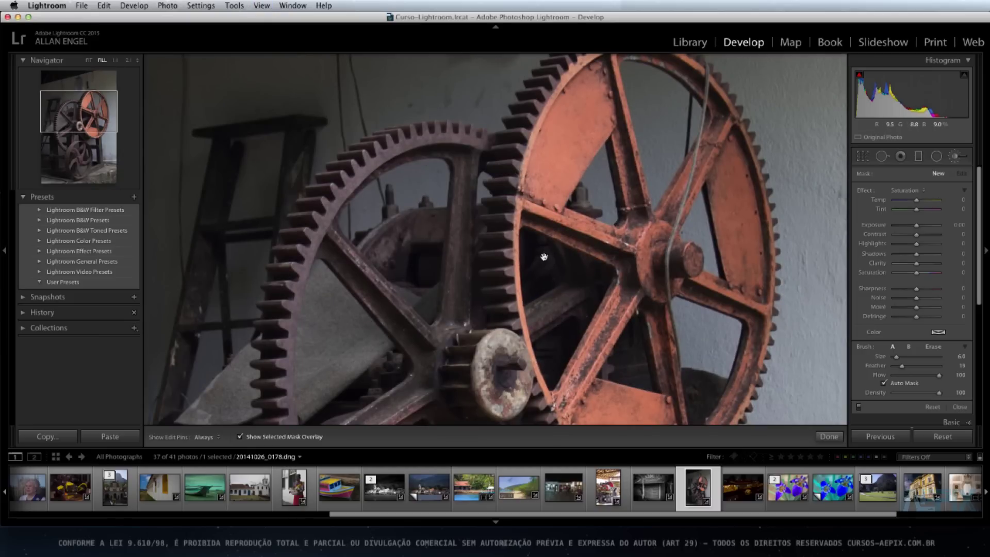
pyautogui.scroll(2, 624, 206)
pyautogui.scroll(3, 623, 206)
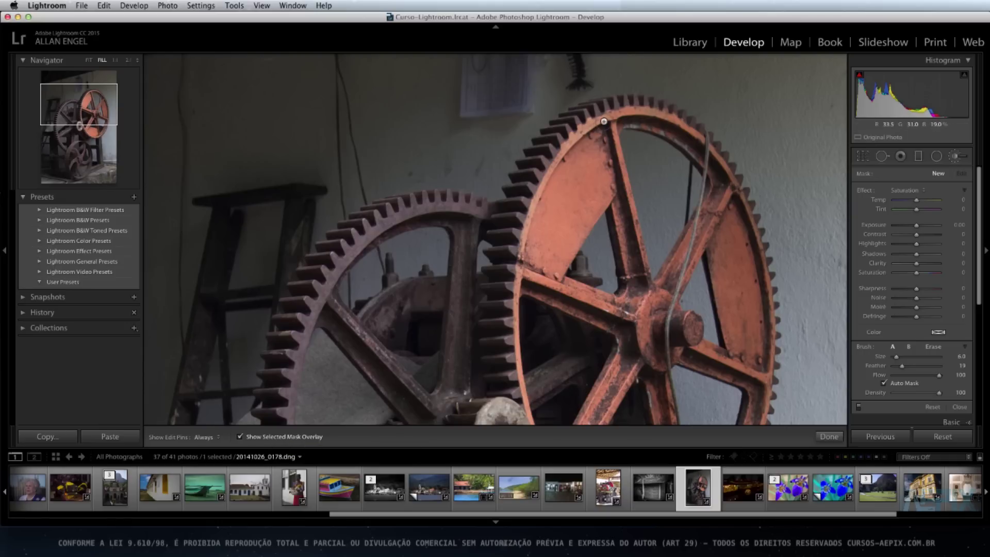
pyautogui.press('h')
pyautogui.moveTo(605, 121)
pyautogui.mouseDown()
pyautogui.moveTo(551, 177)
pyautogui.moveTo(521, 266)
pyautogui.mouseUp()
pyautogui.moveTo(602, 118)
pyautogui.mouseDown()
pyautogui.moveTo(618, 193)
pyautogui.moveTo(600, 127)
pyautogui.moveTo(571, 167)
pyautogui.moveTo(575, 155)
pyautogui.moveTo(534, 266)
pyautogui.moveTo(558, 240)
pyautogui.moveTo(557, 274)
pyautogui.moveTo(605, 176)
pyautogui.moveTo(595, 139)
pyautogui.moveTo(550, 233)
pyautogui.mouseUp()
pyautogui.moveTo(609, 183); pyautogui.dragTo(558, 266)
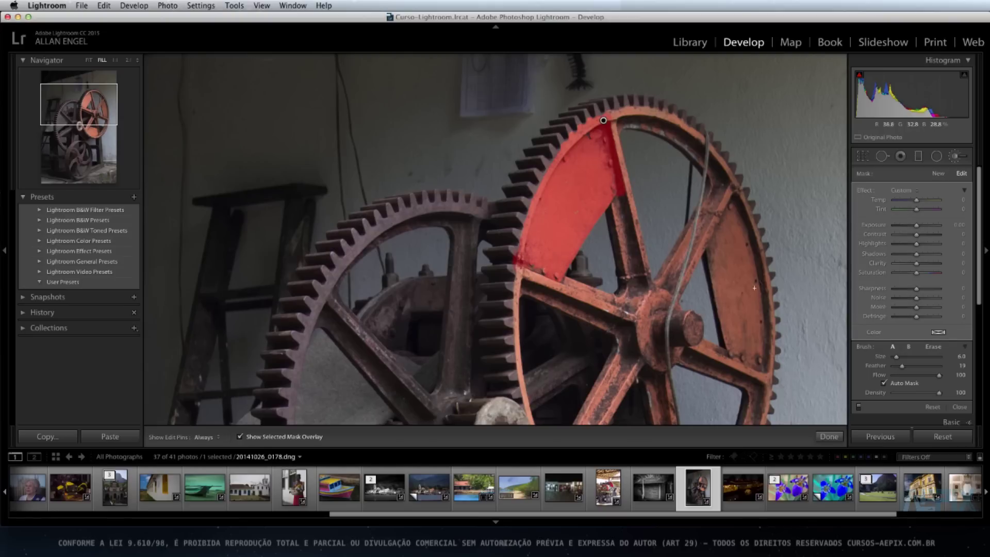
# - Extend the mask down the orange wheel's top spoke to the hub and over the adjoining start of the rim
pyautogui.press('h')
pyautogui.moveTo(614, 209); pyautogui.dragTo(629, 276)
pyautogui.moveTo(621, 224); pyautogui.dragTo(643, 290)
pyautogui.moveTo(609, 124)
pyautogui.mouseDown()
pyautogui.moveTo(619, 158)
pyautogui.moveTo(610, 116)
pyautogui.mouseUp()
pyautogui.press('h')
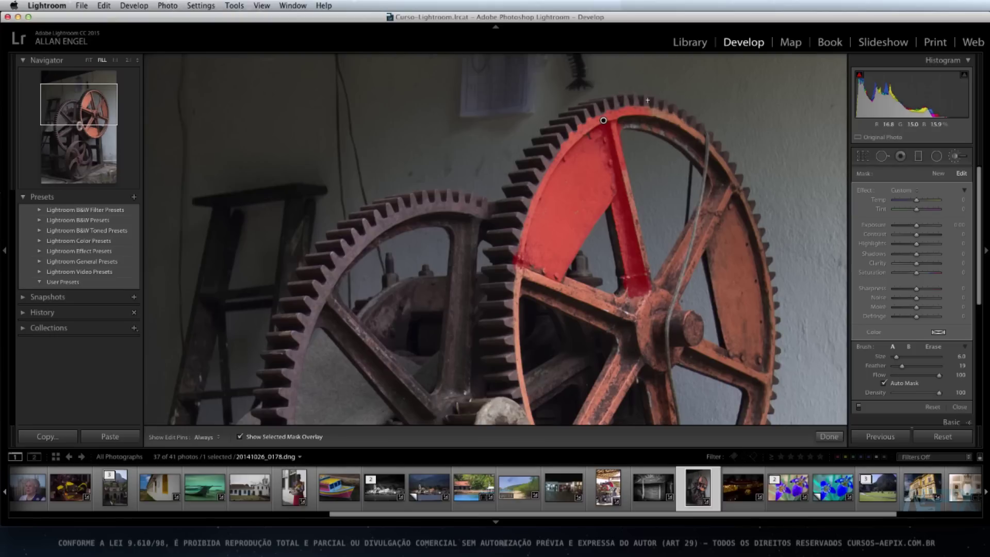
# - Mask the orange wheel's upper-right rim, including its inner edge, with the edit pins hidden
pyautogui.press('h')
pyautogui.moveTo(695, 134); pyautogui.dragTo(726, 188)
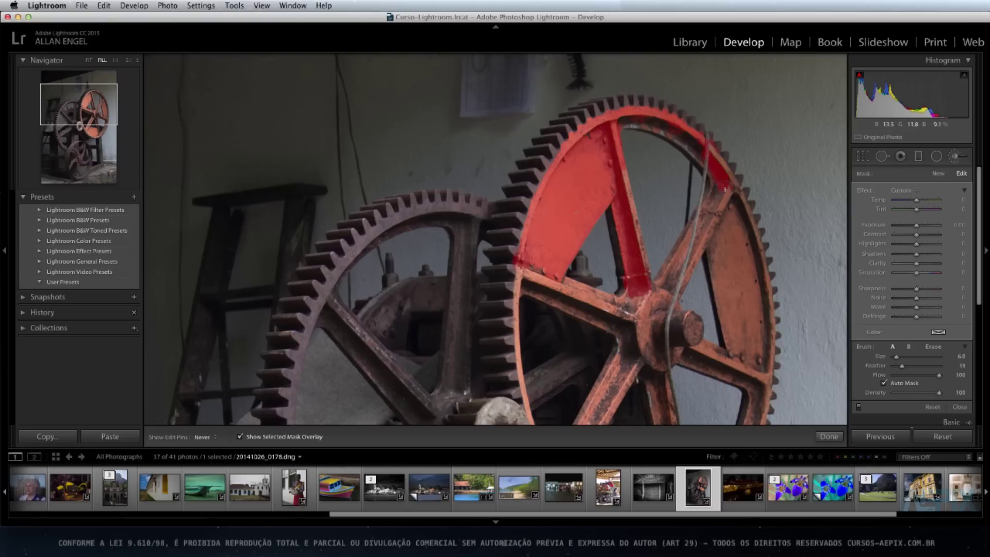
pyautogui.moveTo(691, 146); pyautogui.dragTo(629, 122)
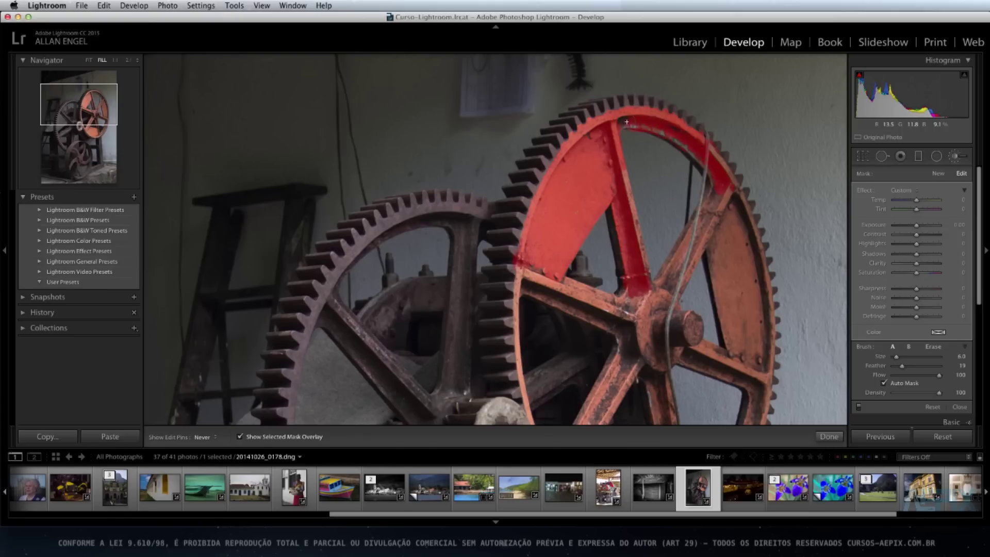
# - Mask the upper-right spoke down to the hub and fill the unpainted edge of the top spoke
pyautogui.moveTo(712, 196); pyautogui.dragTo(663, 281)
pyautogui.press('h')
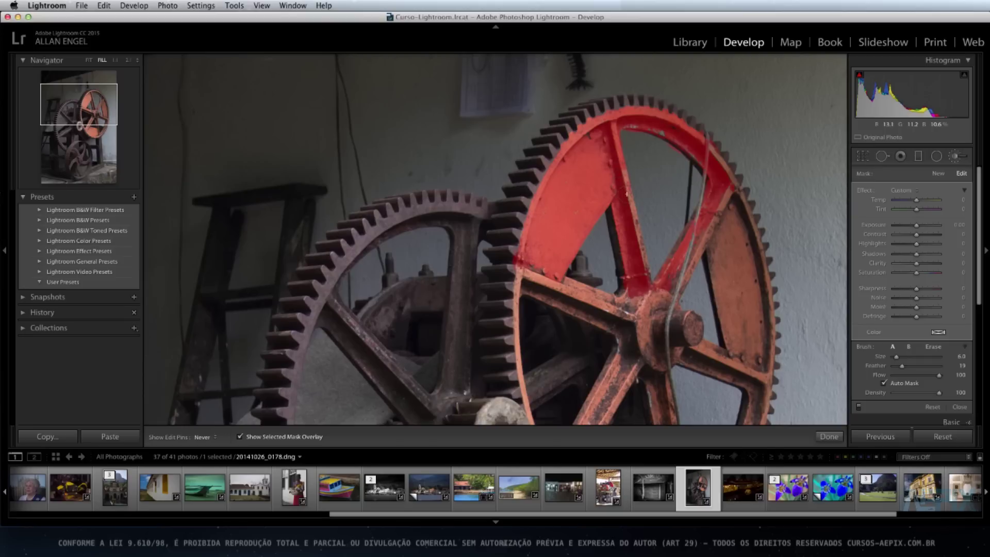
pyautogui.moveTo(643, 254); pyautogui.dragTo(625, 191)
pyautogui.press('h')
# - Mask the orange wheel's left spoke from the rim to the hub, filling its lower edge
pyautogui.press('h')
pyautogui.moveTo(518, 270); pyautogui.dragTo(640, 291)
pyautogui.press('h')
pyautogui.press('h')
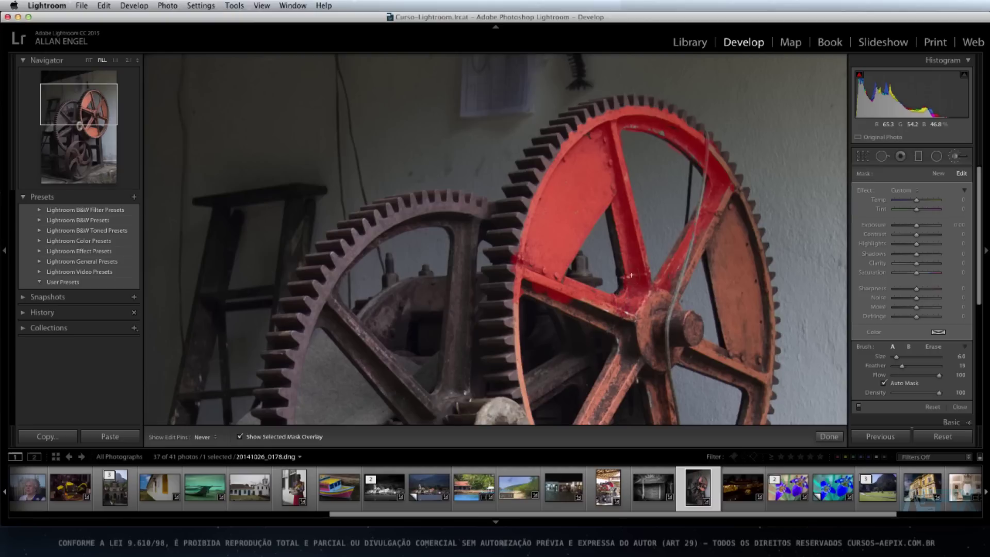
pyautogui.moveTo(613, 304); pyautogui.dragTo(585, 299)
pyautogui.moveTo(570, 303); pyautogui.dragTo(616, 326)
# - Mask the orange wheel's lower-left spoke and central hub, and undo the last stroke
pyautogui.scroll(-3, 567, 258)
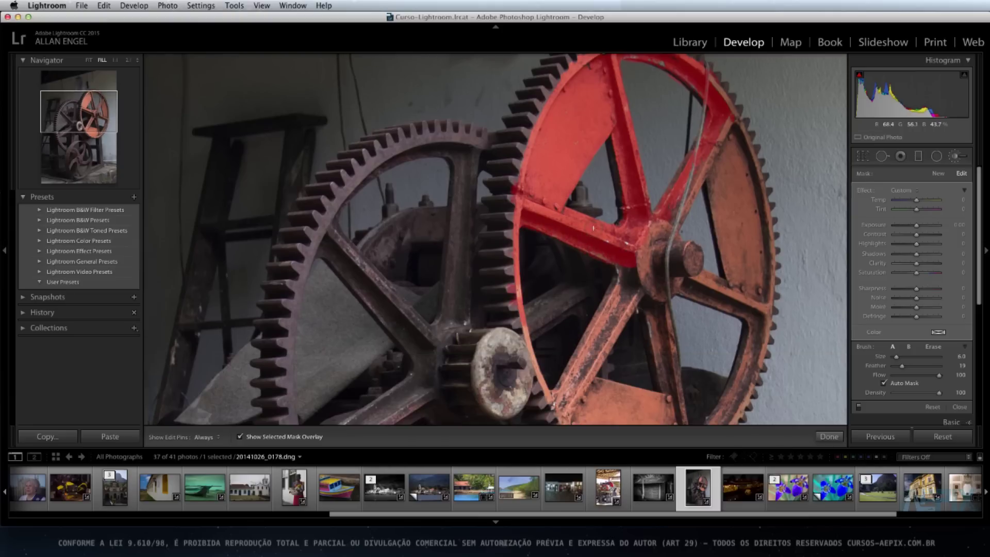
pyautogui.press('h')
pyautogui.moveTo(632, 271); pyautogui.dragTo(561, 402)
pyautogui.moveTo(625, 301)
pyautogui.mouseDown()
pyautogui.moveTo(648, 247)
pyautogui.moveTo(675, 239)
pyautogui.moveTo(661, 282)
pyautogui.mouseUp()
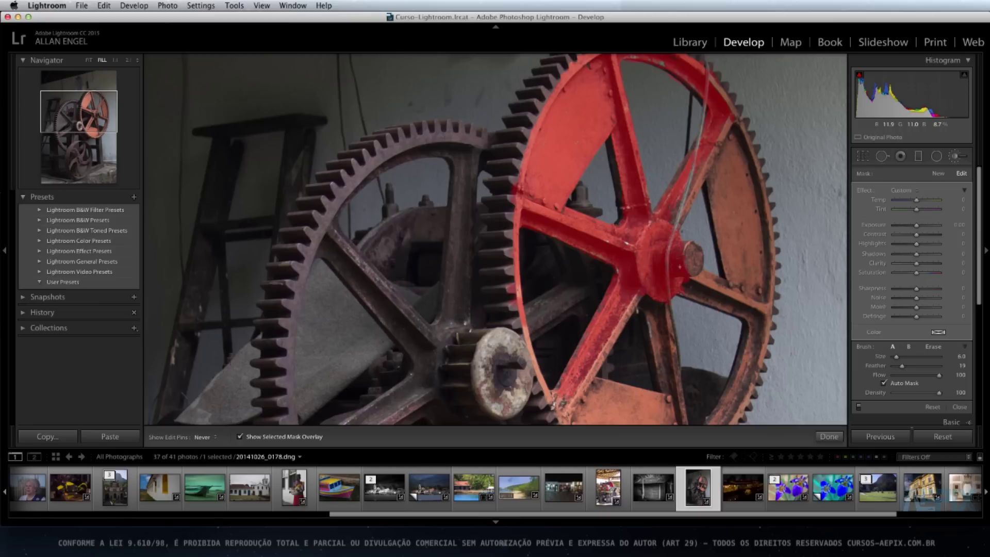
pyautogui.press('h')
pyautogui.press('super+z')
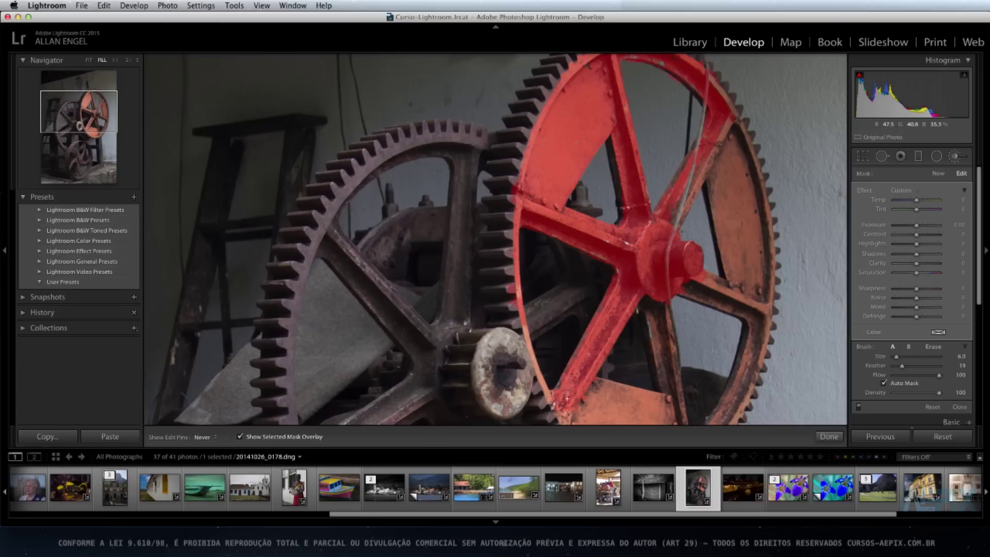
# - Mask the orange wheel's lower panel and the rim directly beneath it, with the edit pins hidden
pyautogui.press('h')
pyautogui.scroll(-5, 620, 375)
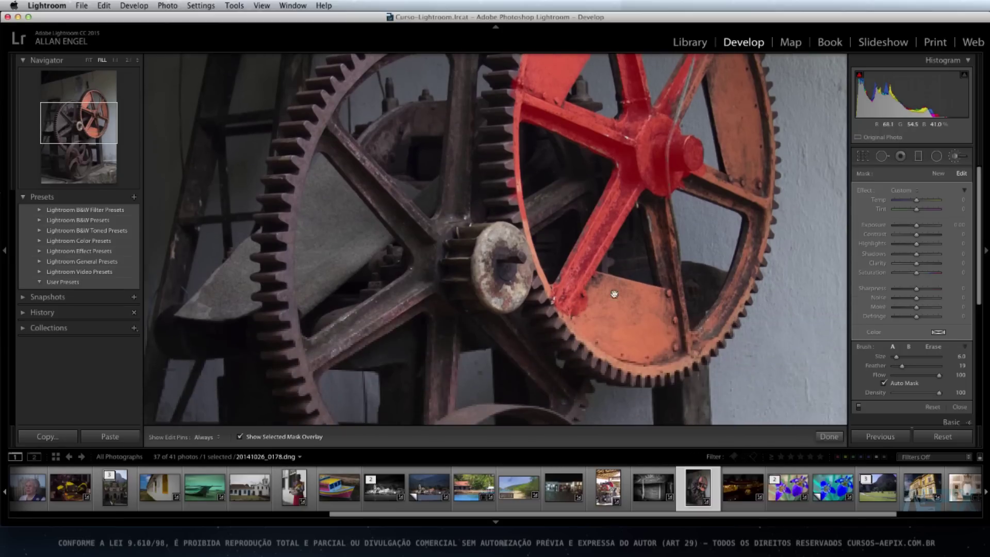
pyautogui.press('h')
pyautogui.moveTo(599, 349)
pyautogui.mouseDown()
pyautogui.moveTo(645, 368)
pyautogui.moveTo(683, 360)
pyautogui.moveTo(668, 303)
pyautogui.moveTo(643, 292)
pyautogui.moveTo(668, 298)
pyautogui.moveTo(594, 279)
pyautogui.moveTo(587, 319)
pyautogui.moveTo(601, 297)
pyautogui.moveTo(609, 339)
pyautogui.moveTo(629, 333)
pyautogui.moveTo(631, 309)
pyautogui.moveTo(655, 340)
pyautogui.mouseUp()
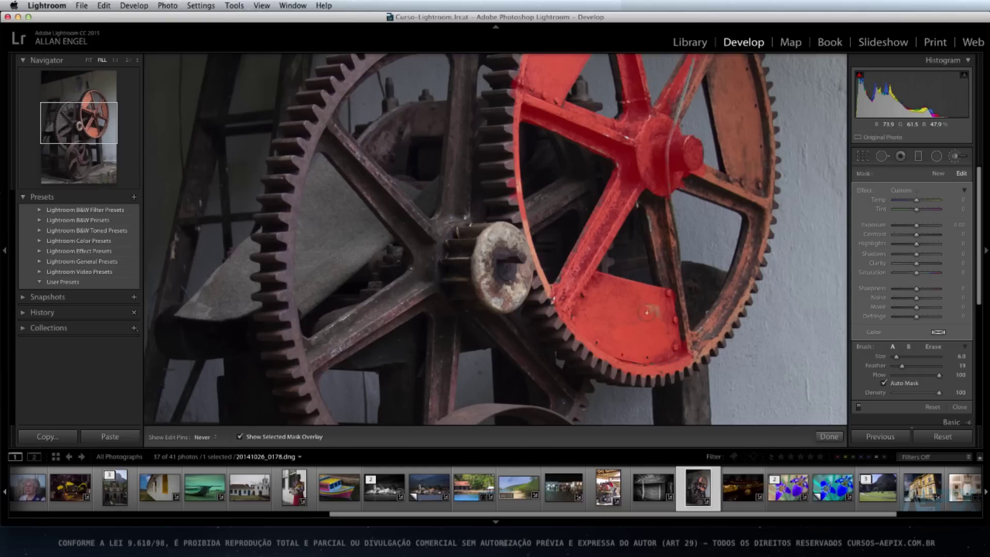
# - Mask the orange wheel's lower-right rim and the remaining unpainted right panel, right spoke and lower-right spoke
pyautogui.press('h')
pyautogui.moveTo(686, 360); pyautogui.dragTo(720, 333)
pyautogui.moveTo(755, 244); pyautogui.dragTo(760, 197)
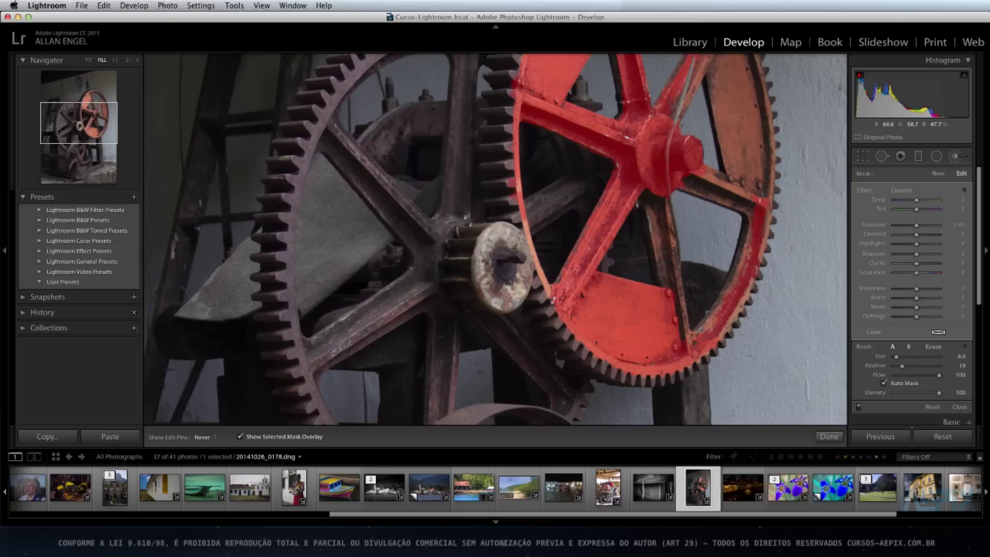
pyautogui.moveTo(751, 279); pyautogui.dragTo(714, 344)
pyautogui.moveTo(766, 214); pyautogui.dragTo(760, 258)
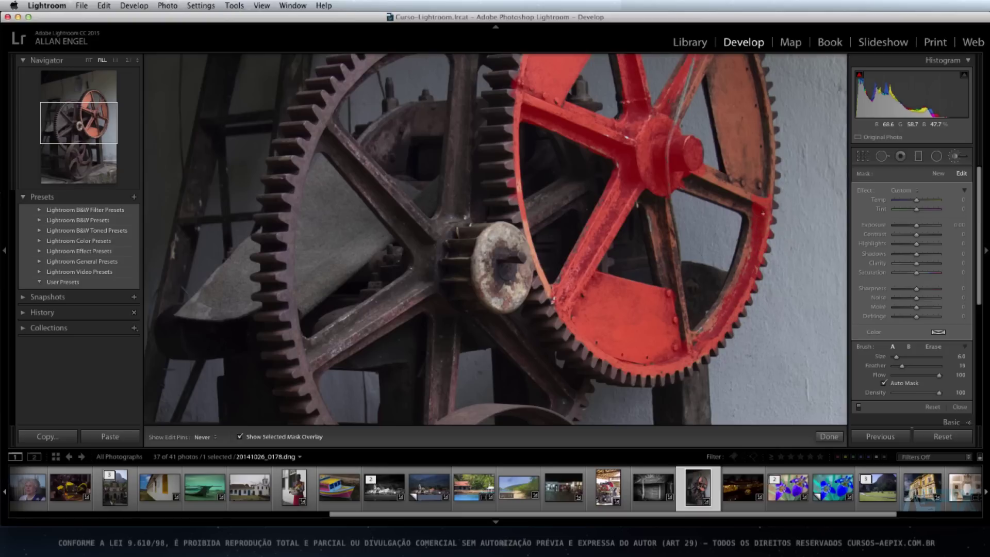
pyautogui.moveTo(686, 178)
pyautogui.mouseDown()
pyautogui.moveTo(750, 196)
pyautogui.moveTo(704, 176)
pyautogui.mouseUp()
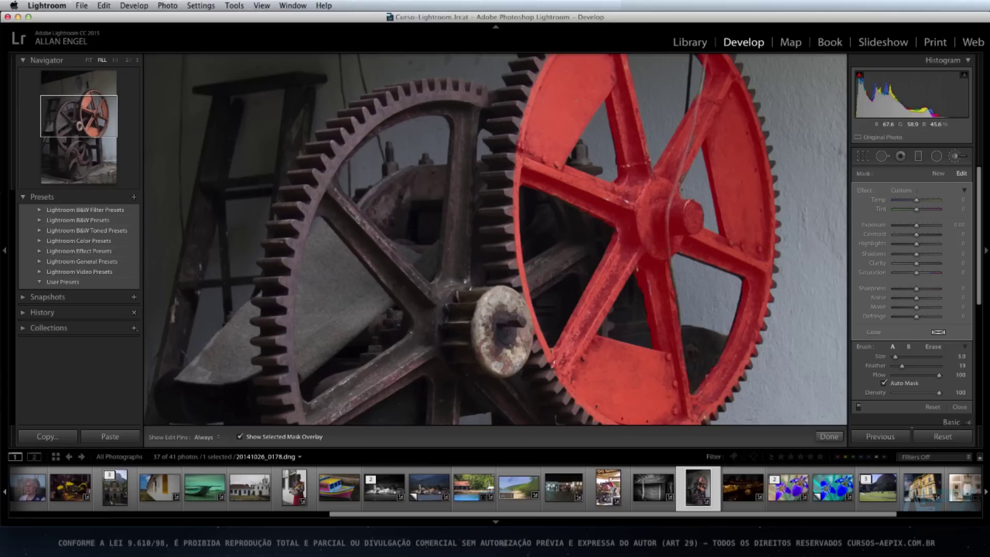
# - Show the whole photo with the mask overlay hidden, and set the wheel mask's saturation to 100
pyautogui.press('h')
pyautogui.press('z')
pyautogui.press('o')
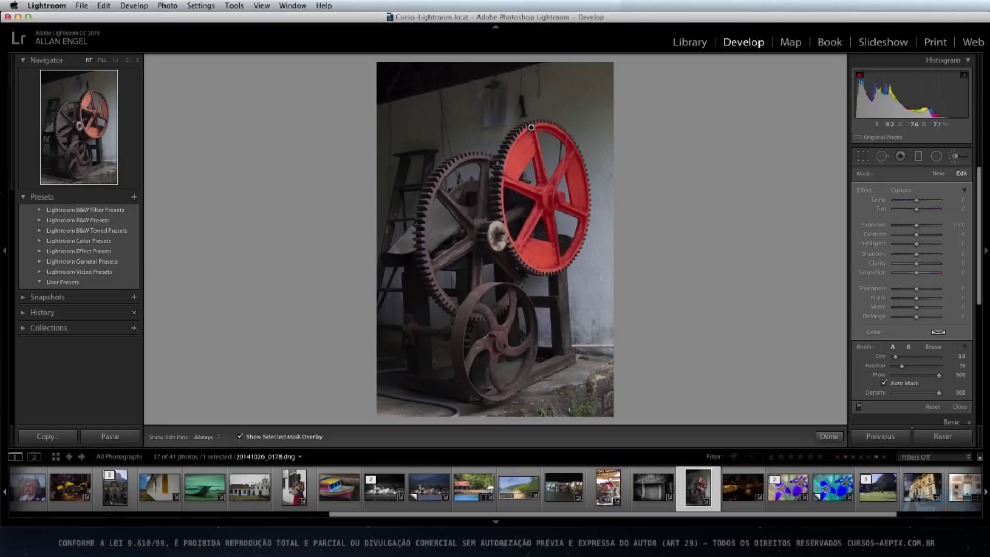
pyautogui.click(240, 438)
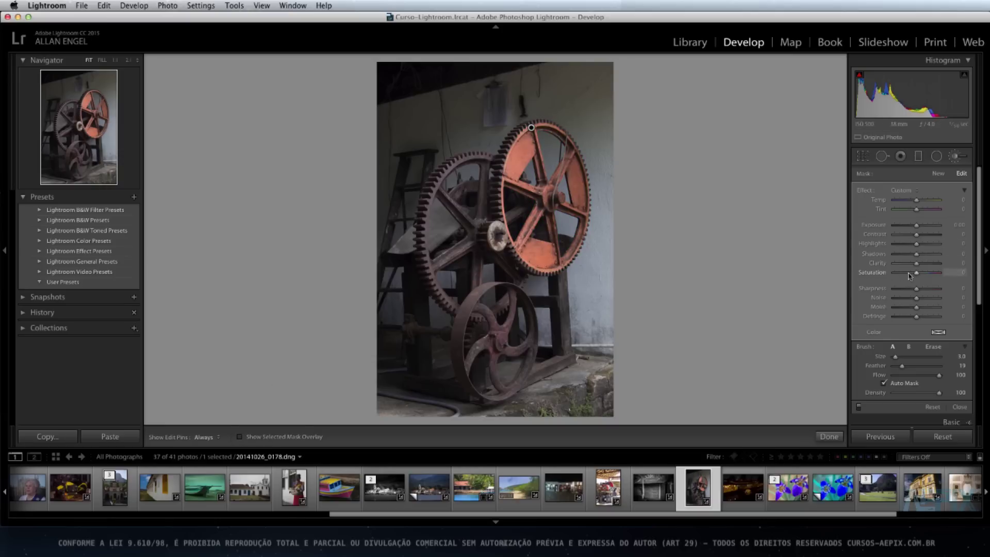
pyautogui.moveTo(917, 275); pyautogui.dragTo(941, 276)
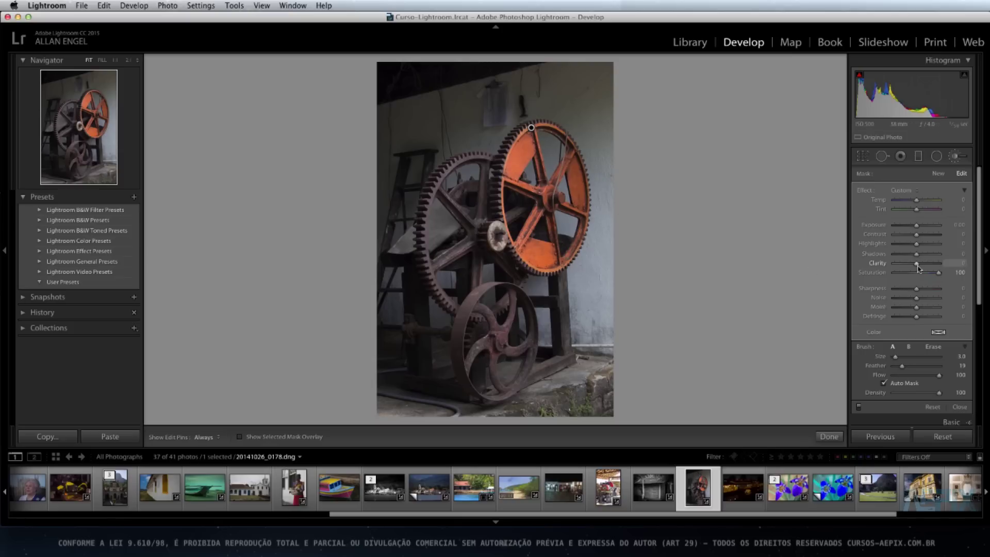
# - Try an exposure of -0.70 and a tint shift on the wheel mask, restoring both to zero
pyautogui.moveTo(918, 229); pyautogui.dragTo(912, 227)
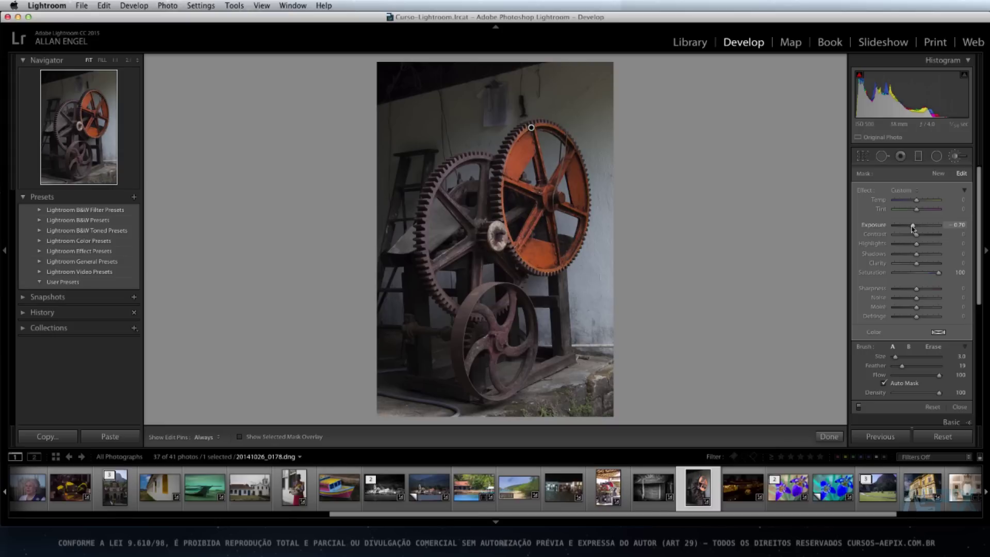
pyautogui.press('super+z')
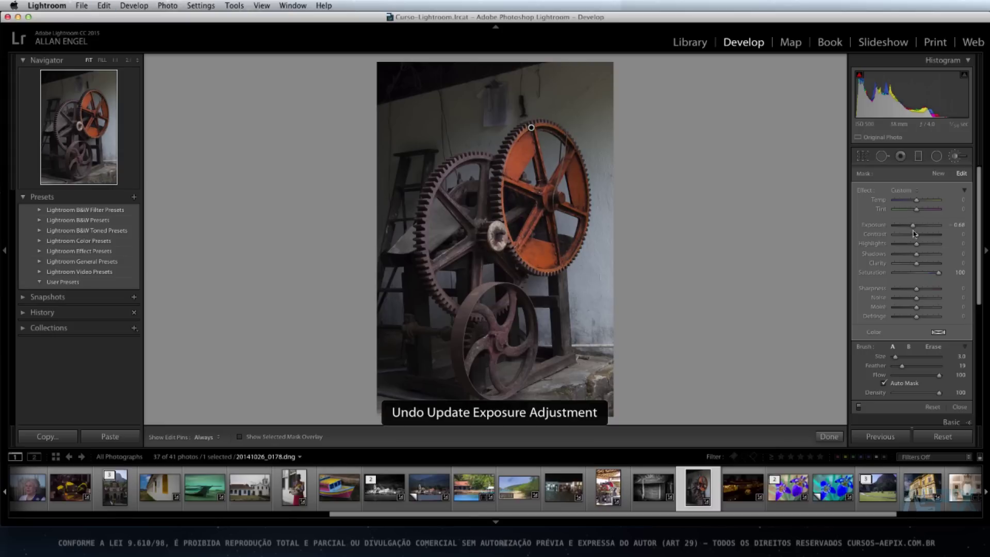
pyautogui.doubleClick(918, 225)
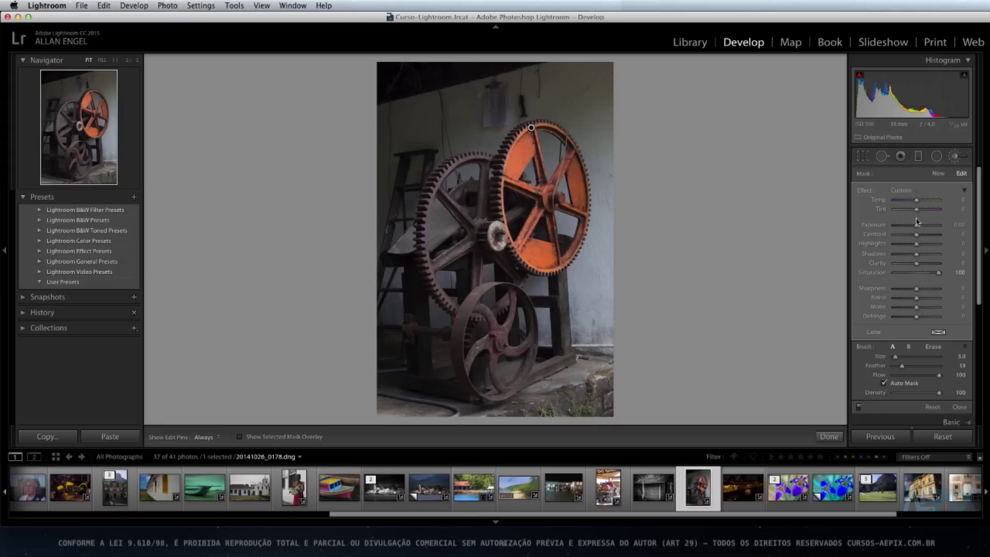
pyautogui.moveTo(918, 210)
pyautogui.mouseDown()
pyautogui.moveTo(928, 214)
pyautogui.moveTo(917, 215)
pyautogui.mouseUp()
pyautogui.press('super+z')
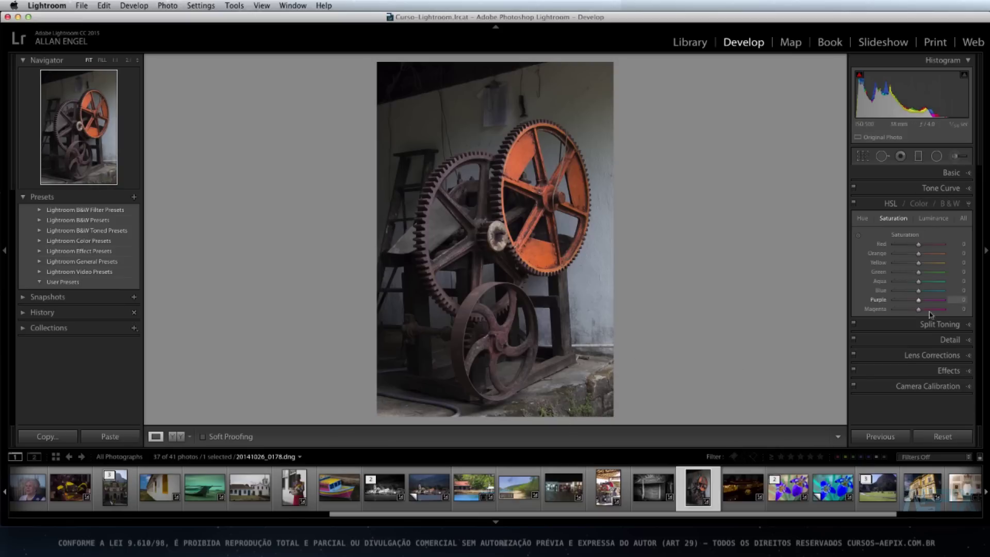
# - Close the Adjustment Brush and set the HSL saturation of all eight colors, red through magenta, to -100
pyautogui.moveTo(920, 310); pyautogui.dragTo(884, 256)
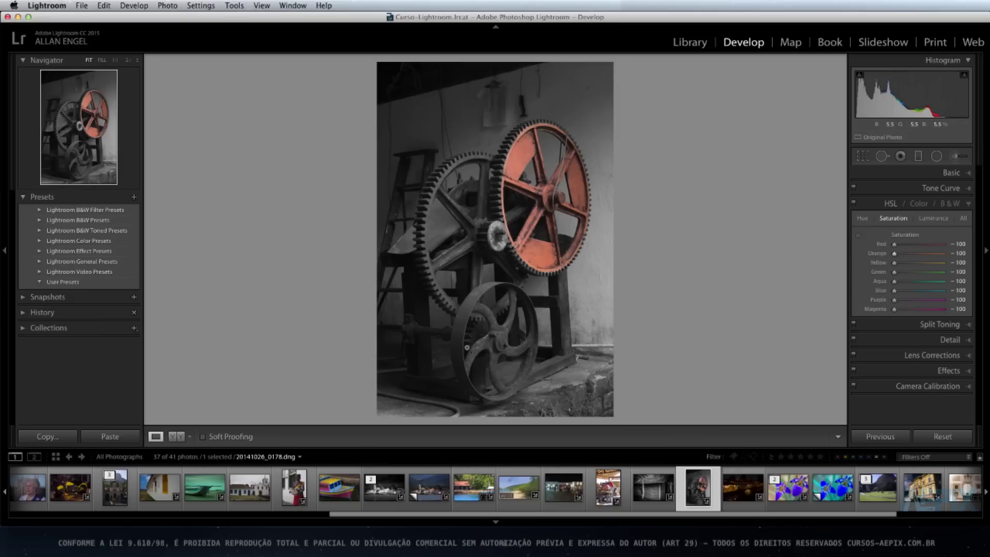
# - Set the photo's Basic adjustments to clarity +100, contrast +24, vibrance +67 and saturation +20
pyautogui.click(970, 176)
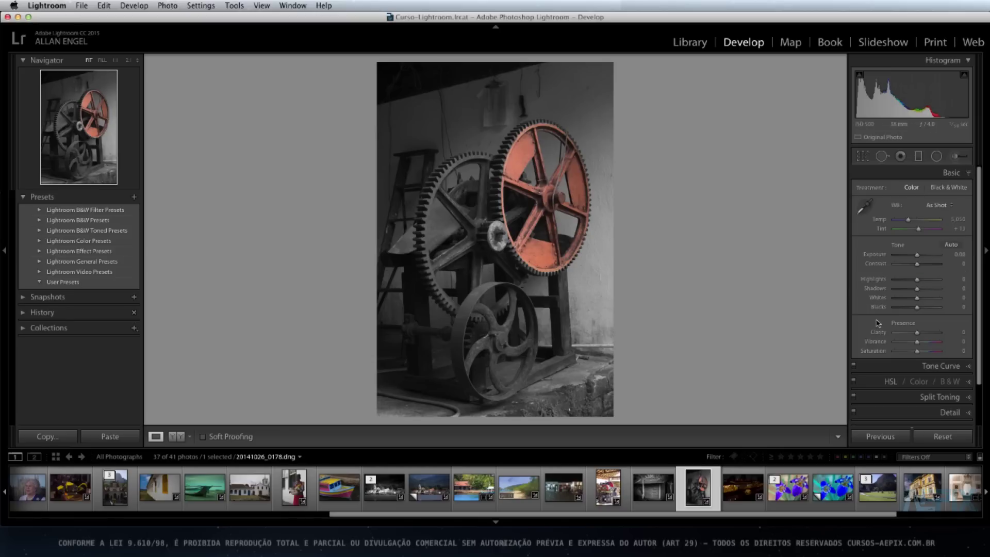
pyautogui.moveTo(903, 332); pyautogui.dragTo(939, 332)
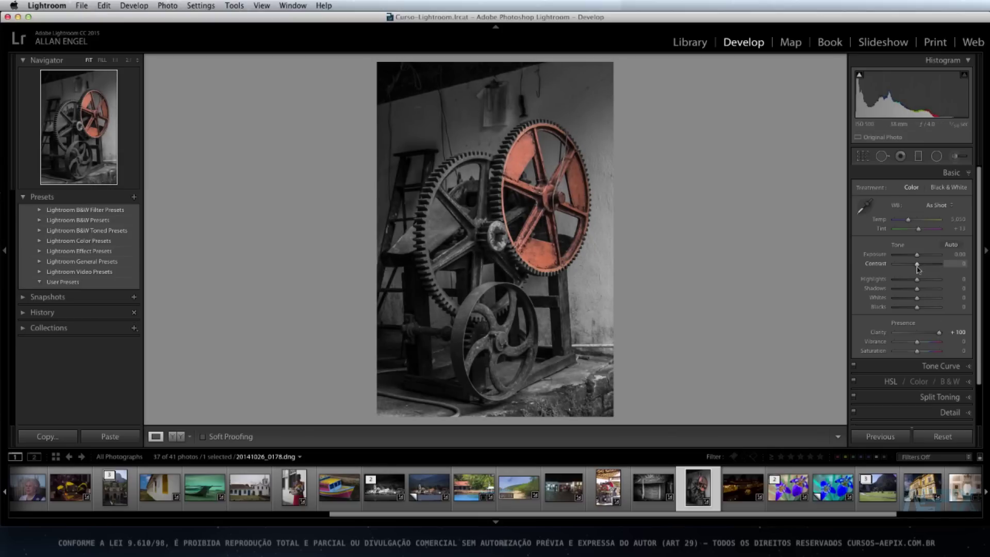
pyautogui.moveTo(919, 267); pyautogui.dragTo(923, 266)
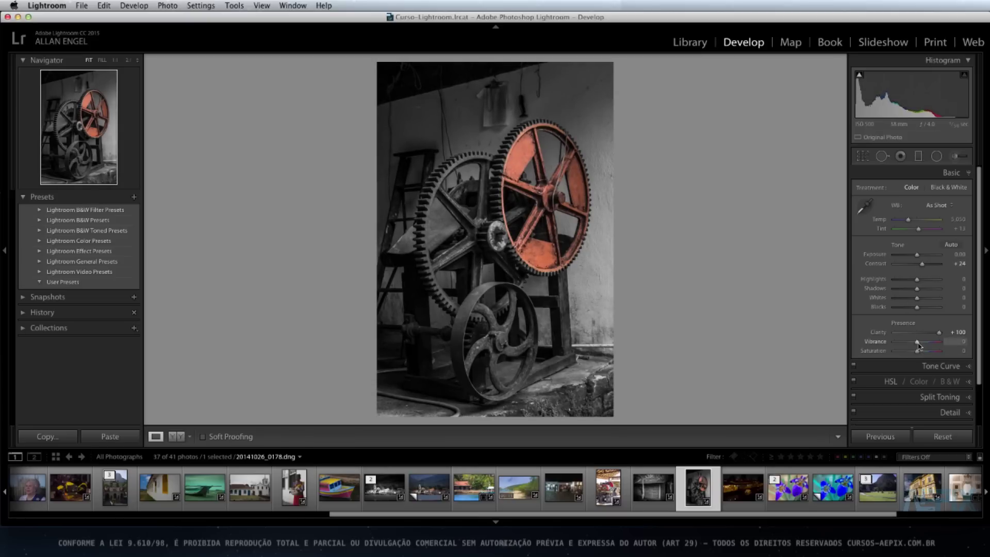
pyautogui.moveTo(917, 345); pyautogui.dragTo(932, 345)
pyautogui.moveTo(922, 354); pyautogui.dragTo(926, 355)
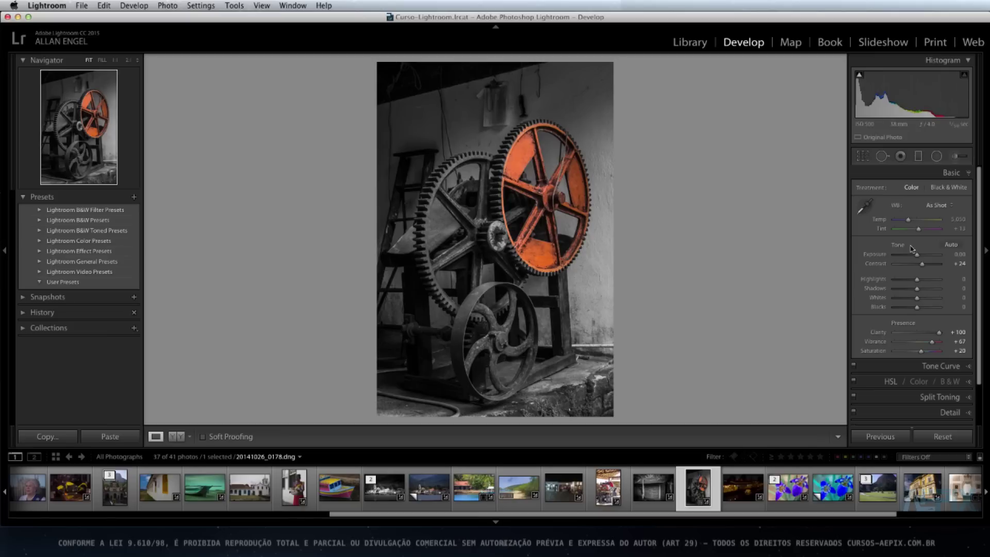
# - Try red, blue, magenta and green color tints on the wheel mask, and return the tint's saturation to 0%
pyautogui.click(957, 158)
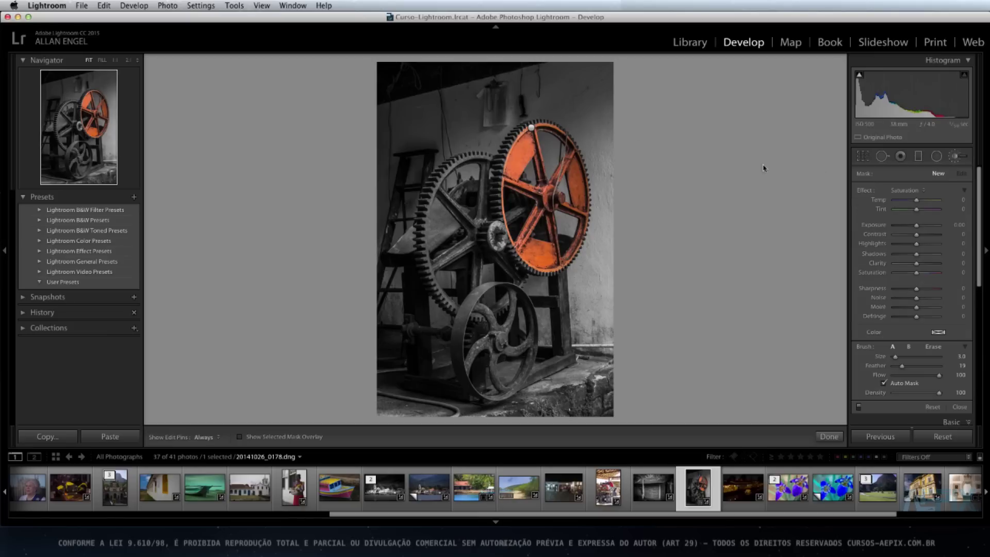
pyautogui.click(532, 129)
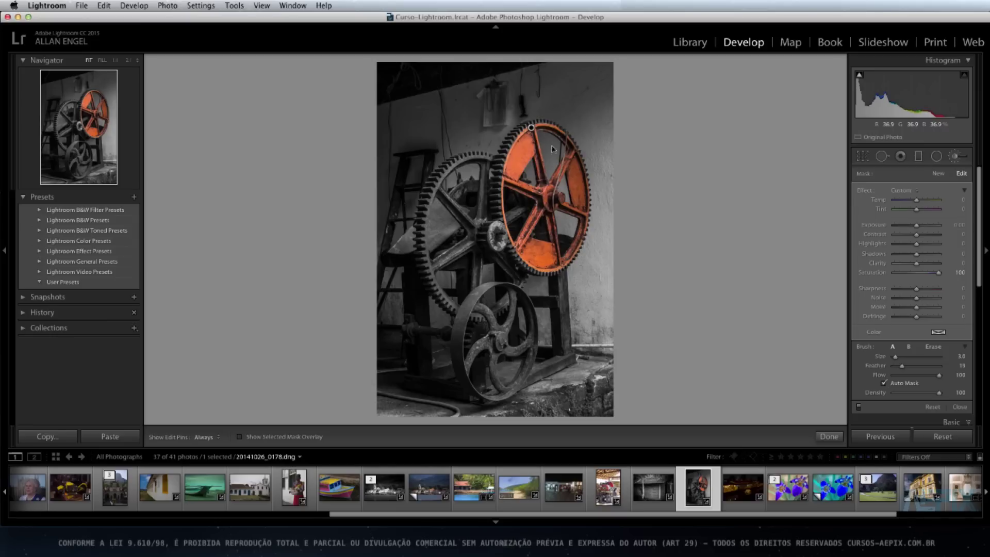
pyautogui.click(938, 333)
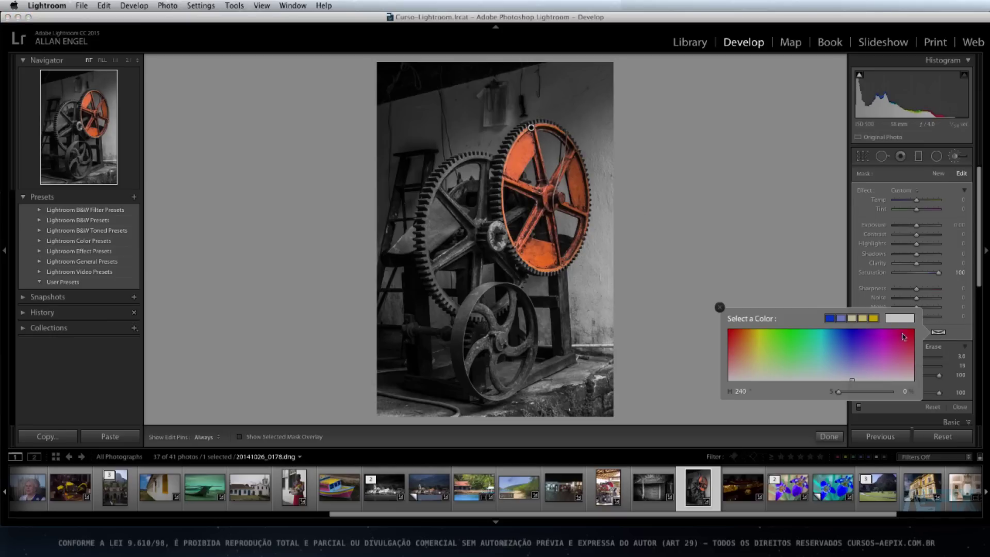
pyautogui.moveTo(746, 335); pyautogui.dragTo(728, 330)
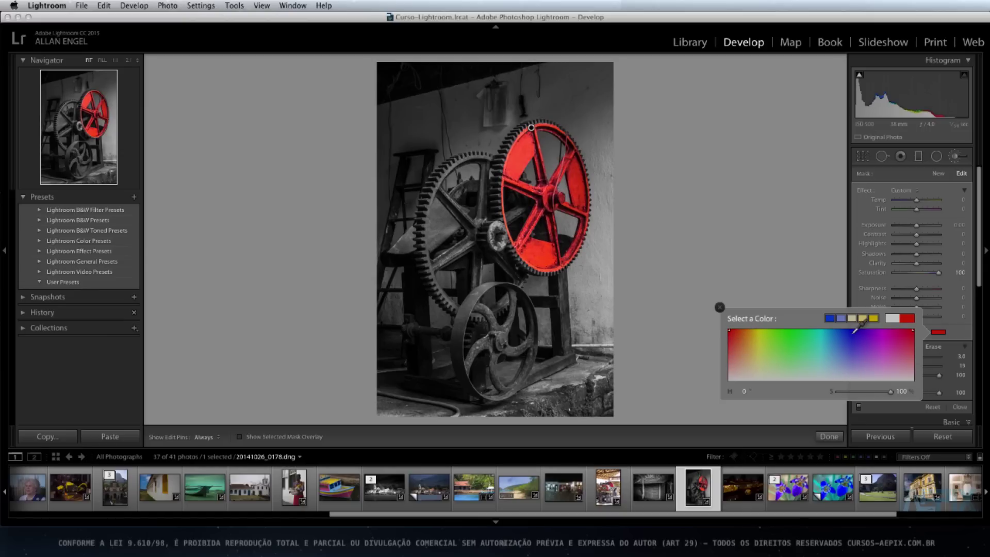
pyautogui.click(849, 331)
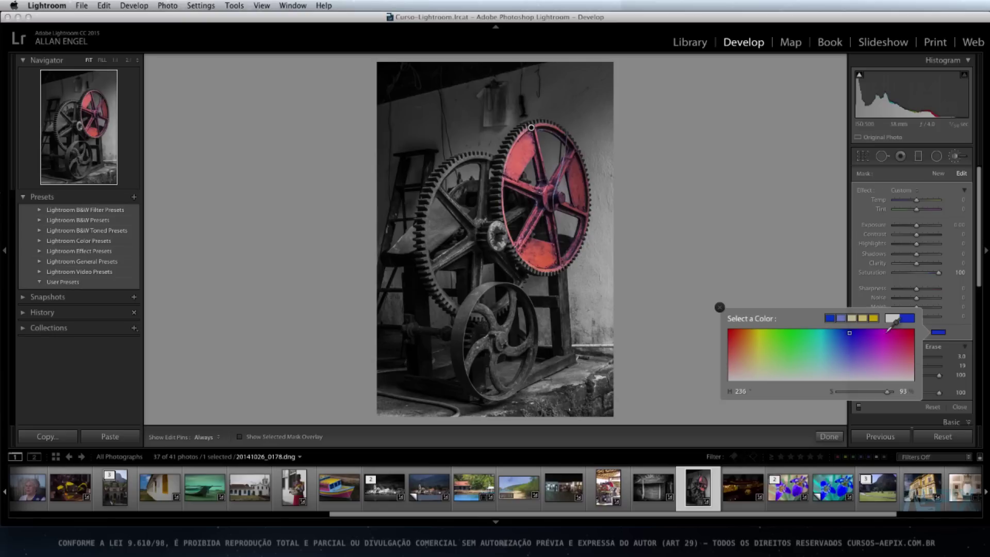
pyautogui.click(864, 336)
pyautogui.click(891, 337)
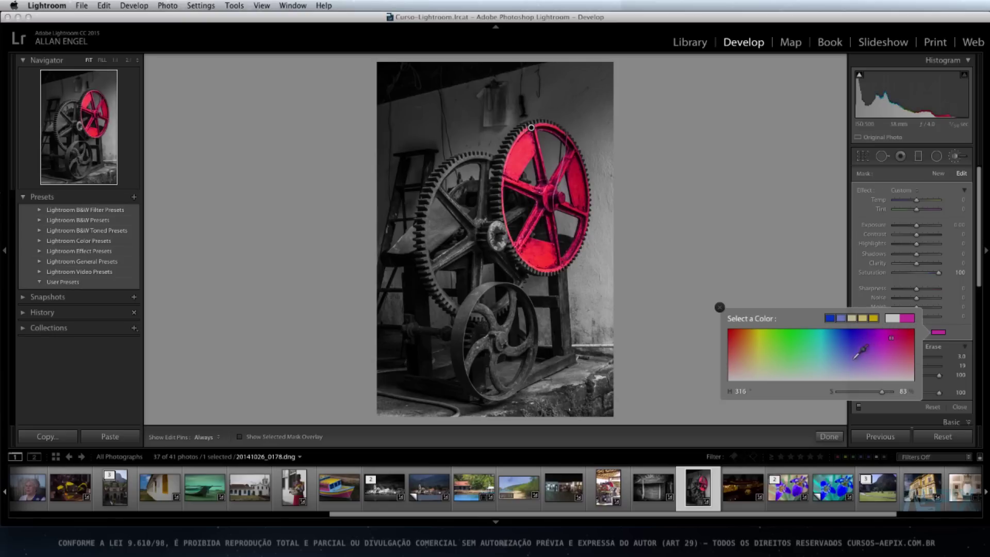
pyautogui.click(798, 344)
pyautogui.click(797, 348)
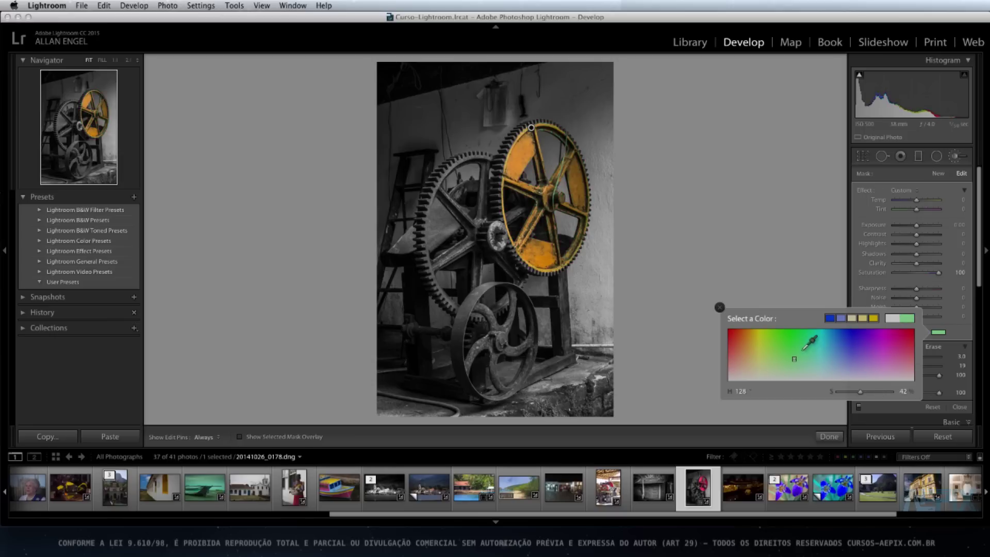
pyautogui.moveTo(872, 392); pyautogui.dragTo(809, 385)
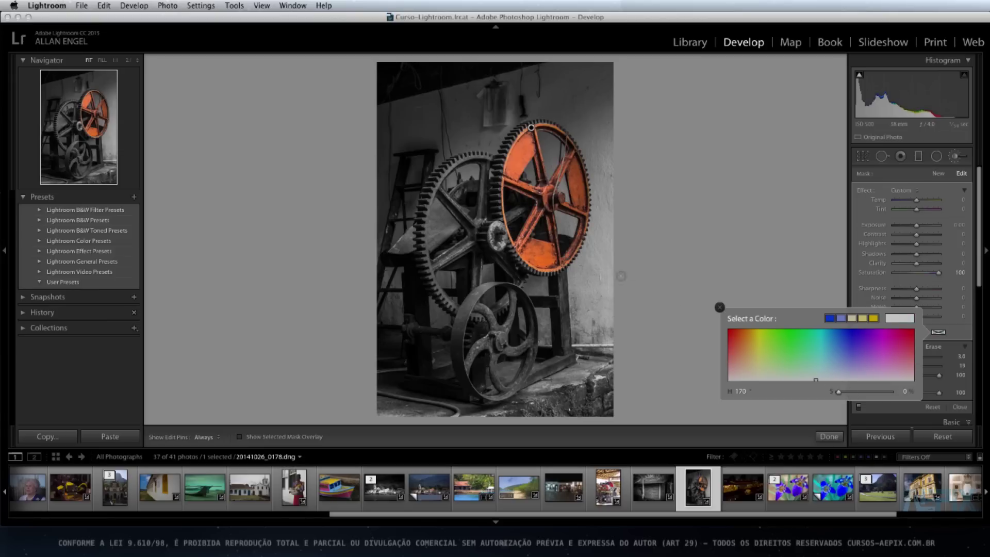
pyautogui.click(720, 308)
pyautogui.press('k')
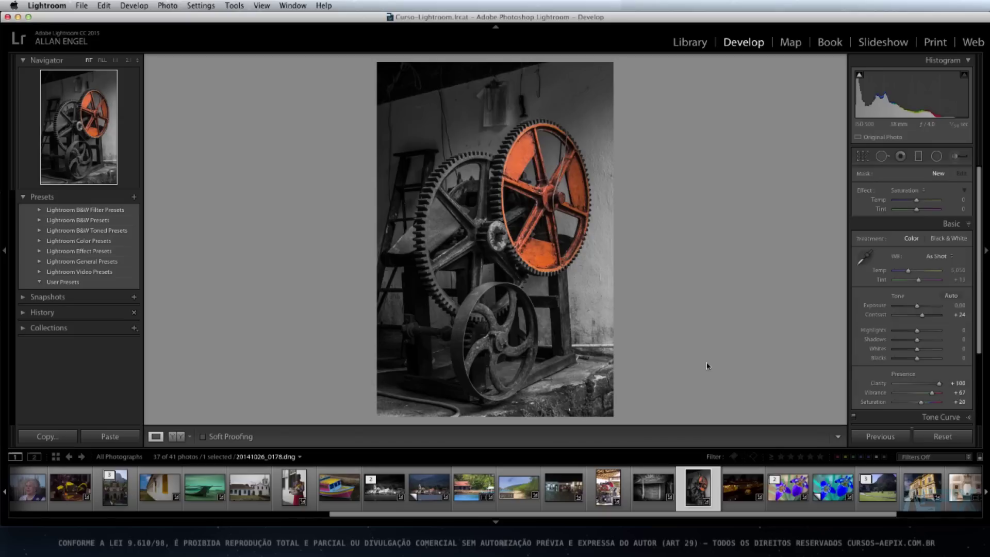
# - Compare the photo before and after side by side, examining the wheel's hub, upper spoke and rim at 1:1
pyautogui.click(177, 437)
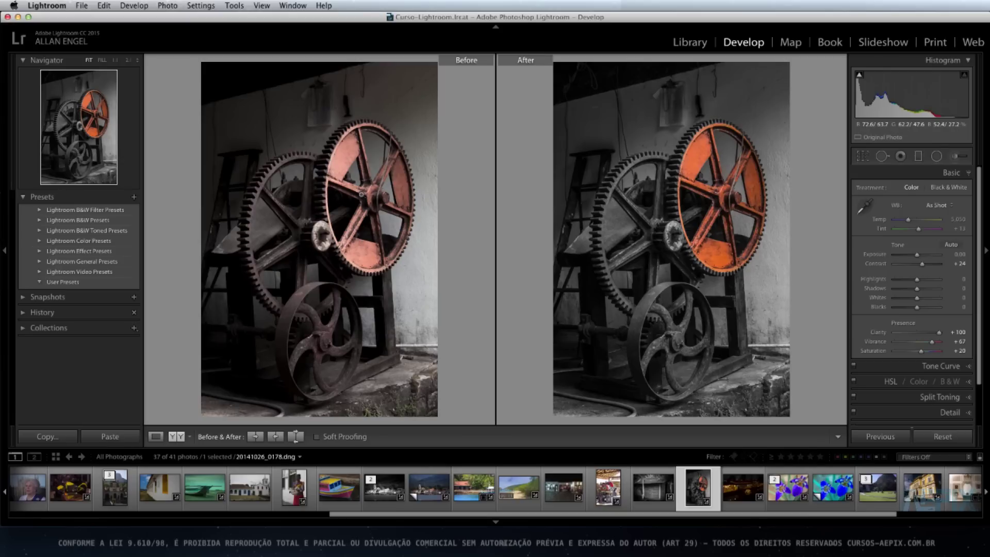
pyautogui.click(370, 199)
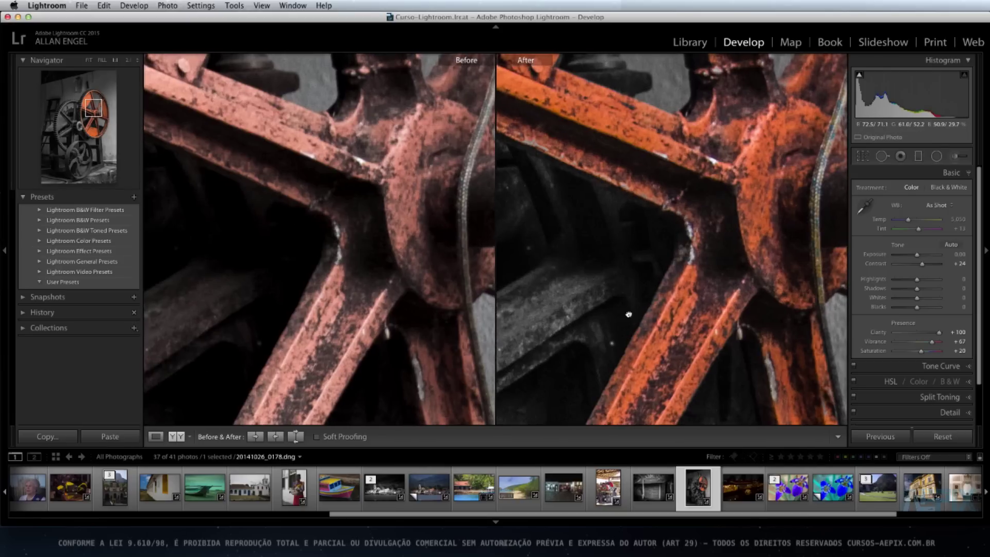
pyautogui.moveTo(681, 162); pyautogui.dragTo(633, 314)
pyautogui.moveTo(643, 111); pyautogui.dragTo(666, 359)
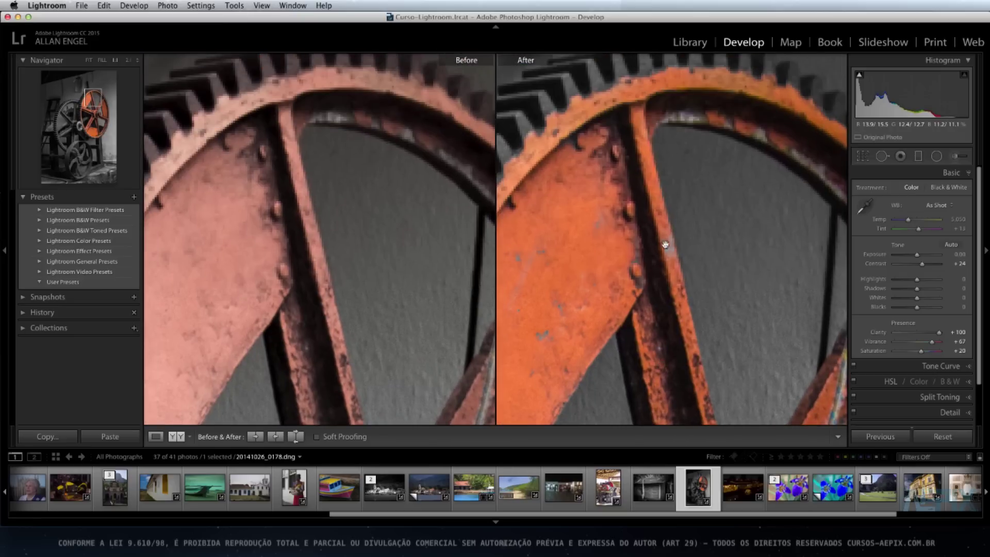